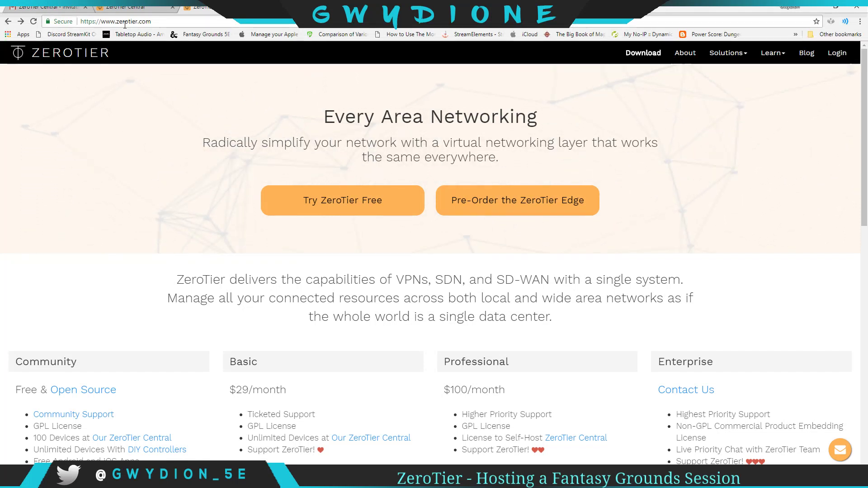
# - Open the ZeroTier One 1.2.4 download page and find the Windows ZeroTier One.msi installer
pyautogui.scroll(-2, 136, 163)
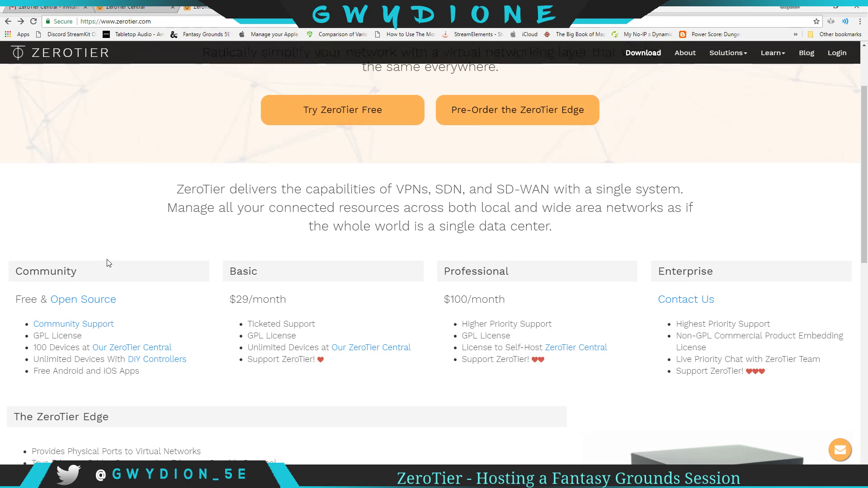
pyautogui.scroll(1, 109, 264)
pyautogui.scroll(2, 109, 263)
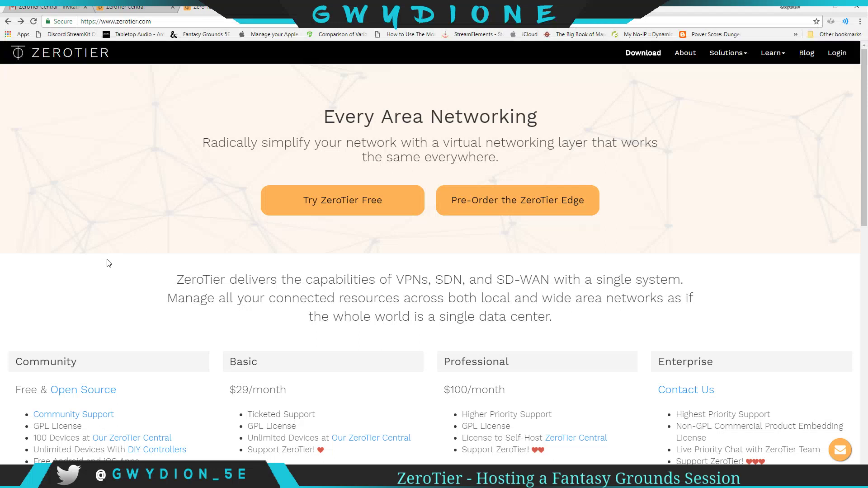
pyautogui.click(334, 211)
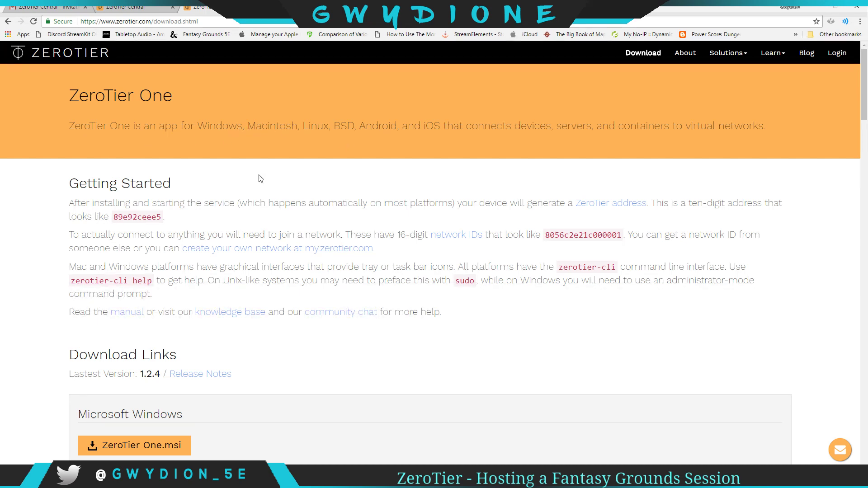
pyautogui.scroll(-2, 203, 250)
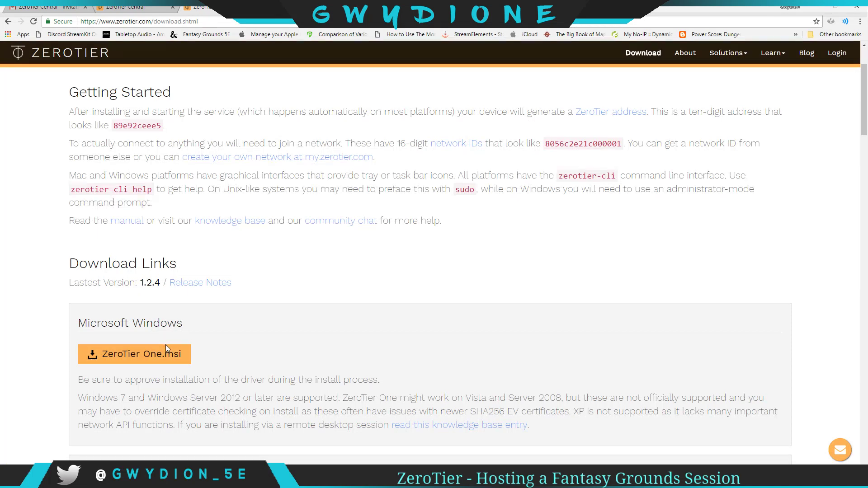
pyautogui.scroll(-1, 166, 345)
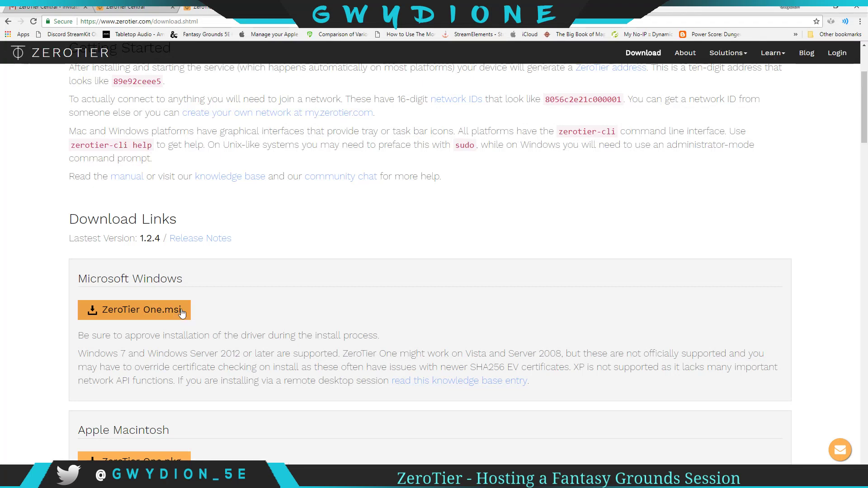
pyautogui.scroll(3, 223, 277)
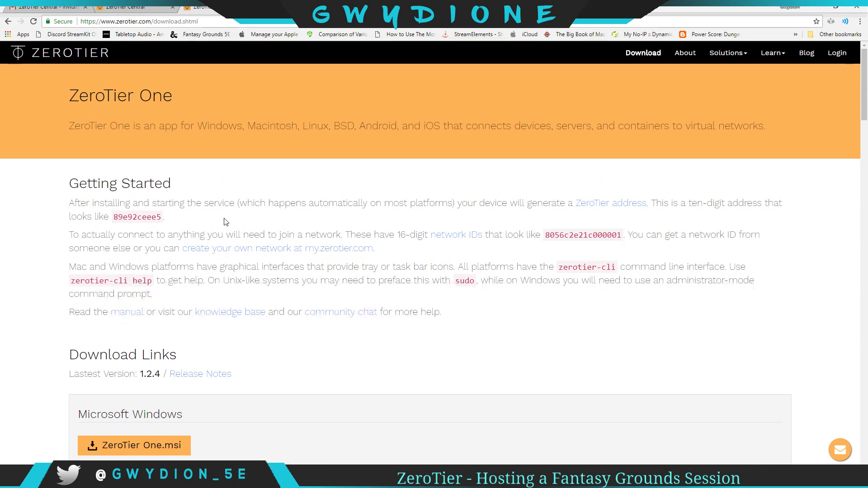
# - Go from Login to the Create An Account sign-up form
pyautogui.click(838, 53)
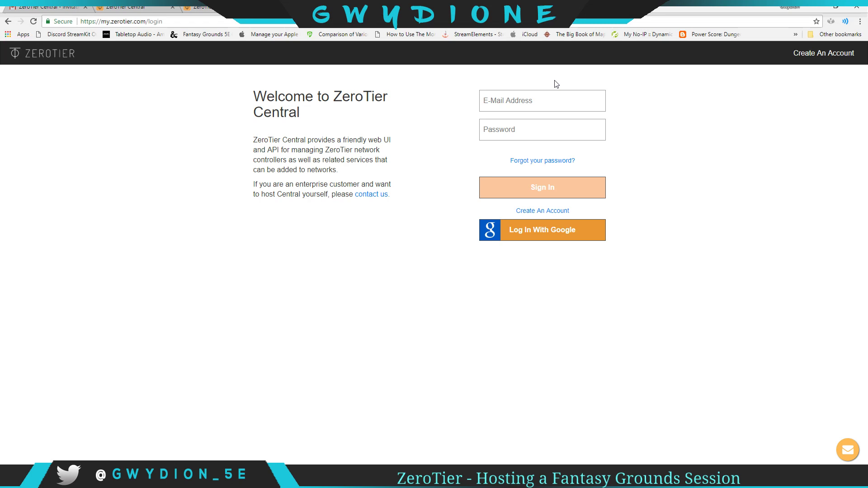
pyautogui.click(545, 212)
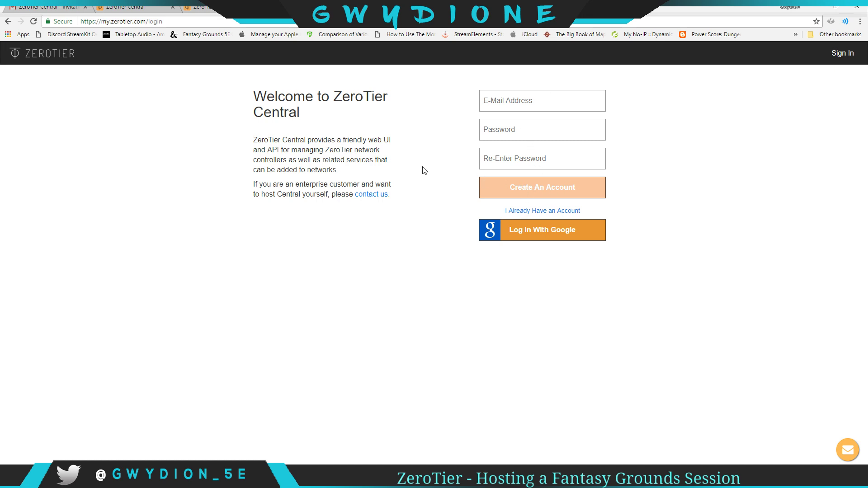
# - Sign in, create a new network and open its settings page
pyautogui.click(143, 8)
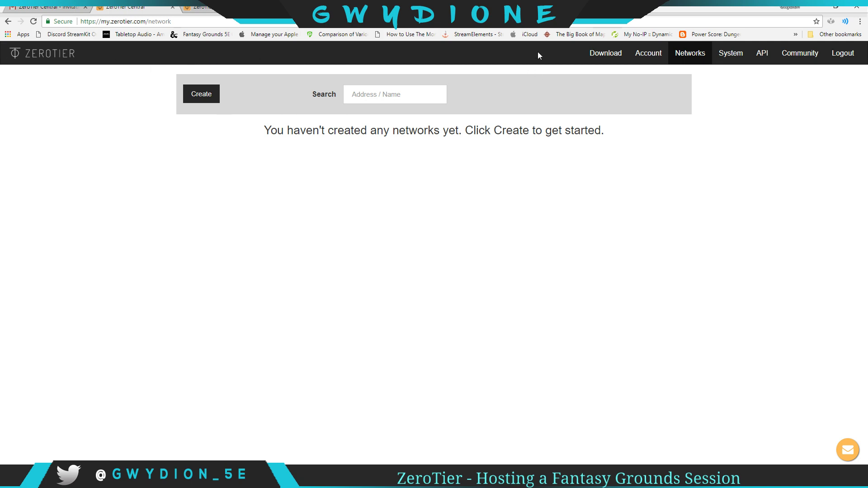
pyautogui.click(205, 97)
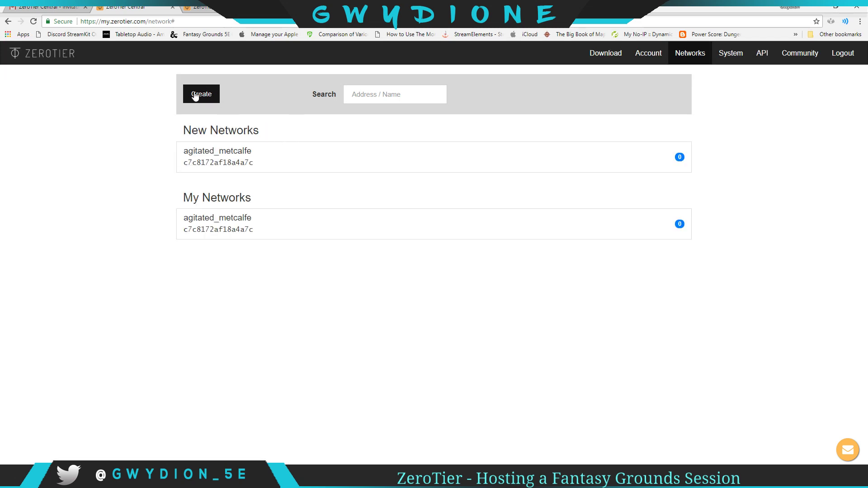
pyautogui.click(284, 159)
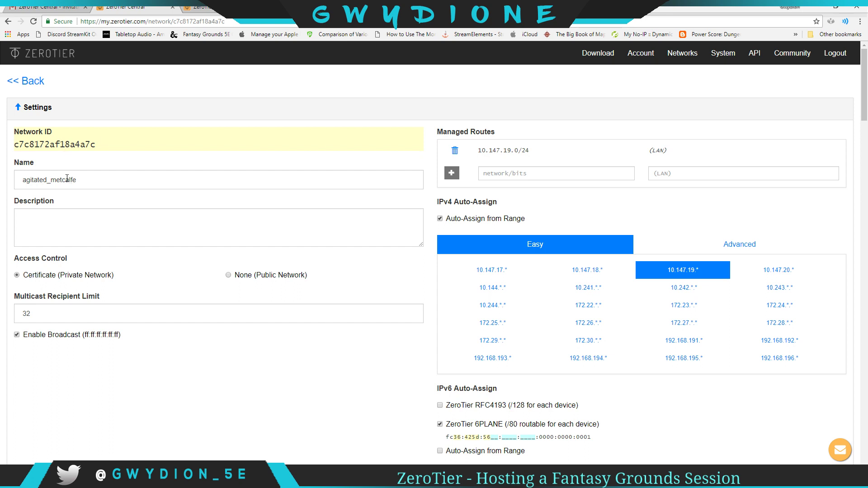
# - Name it Gwydion FG Server, describe it 'My Fantasy Grounds connection', make it public, and copy its ID
pyautogui.moveTo(87, 180); pyautogui.dragTo(10, 182)
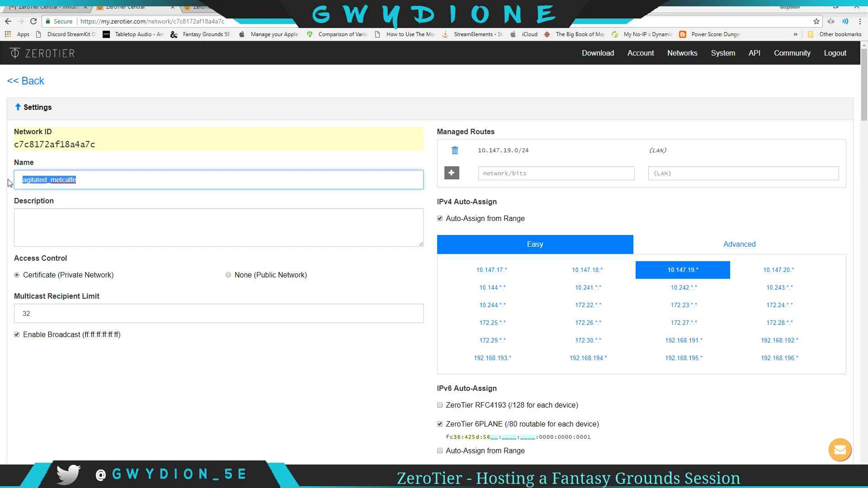
pyautogui.write('Gwydion FG Server')
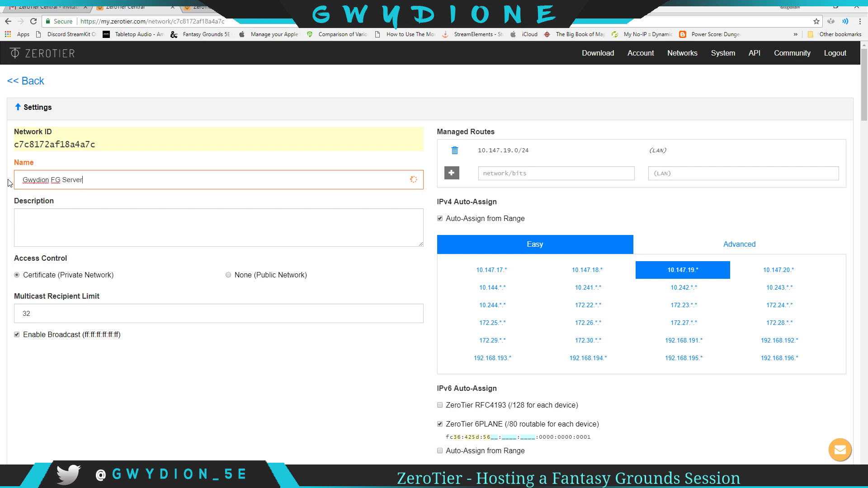
pyautogui.press('Tab')
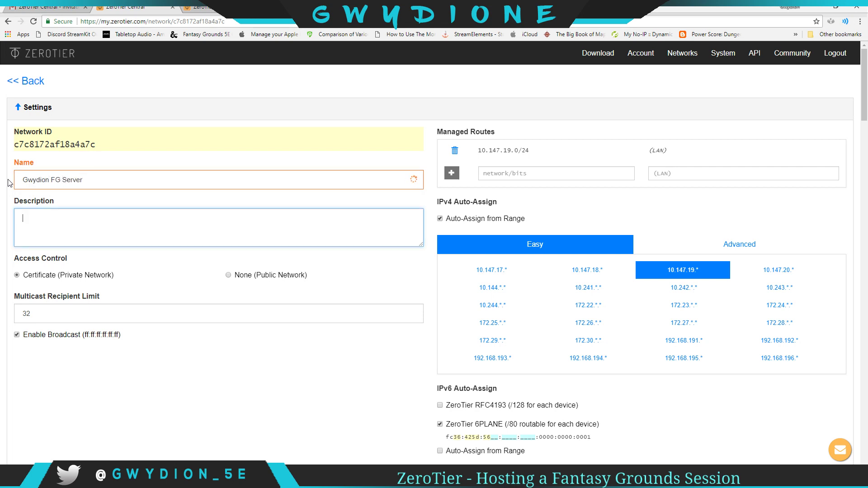
pyautogui.write('My Fan')
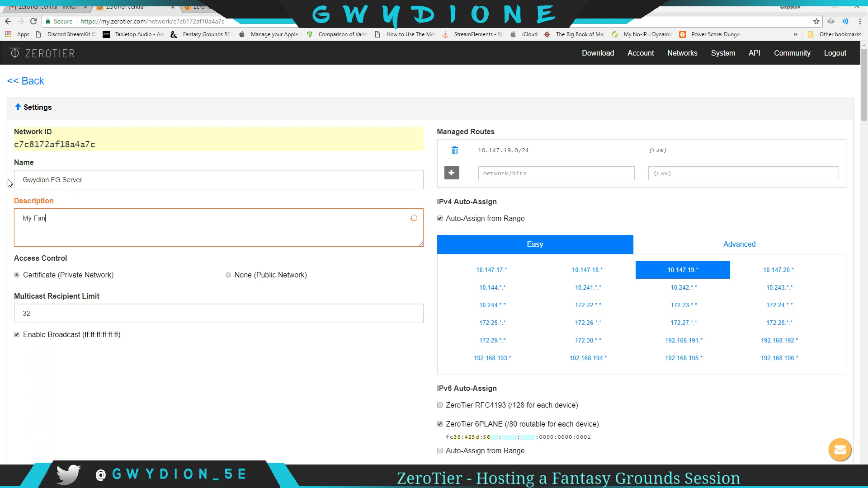
pyautogui.write('tasy Grounds connection.')
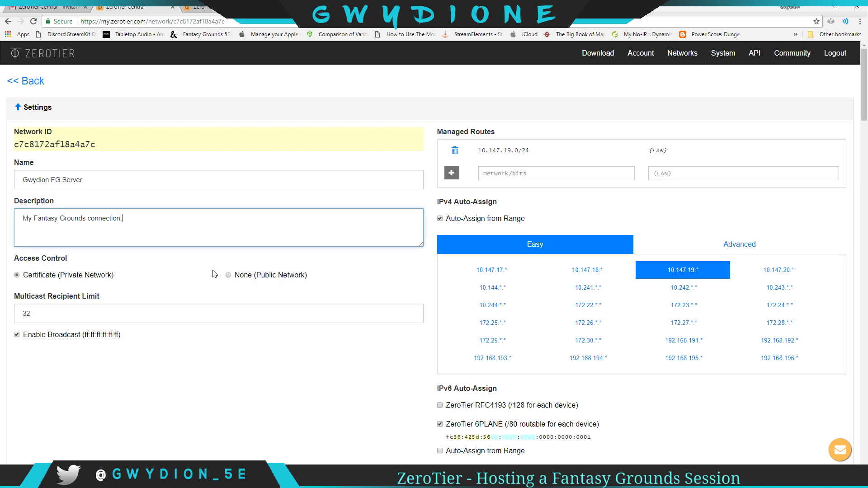
pyautogui.click(229, 276)
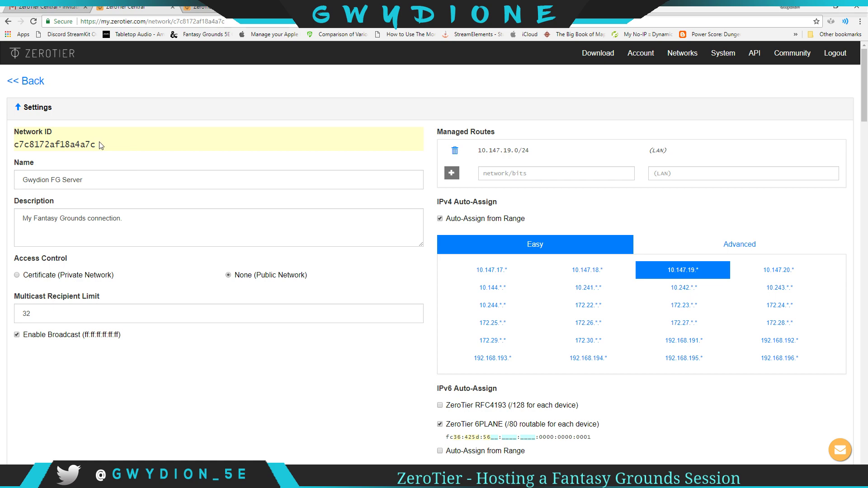
pyautogui.moveTo(101, 145); pyautogui.dragTo(9, 147)
pyautogui.click(148, 162)
# - Scroll down to the empty Members section and focus the Send E-Mail Invitation field
pyautogui.scroll(-3, 229, 241)
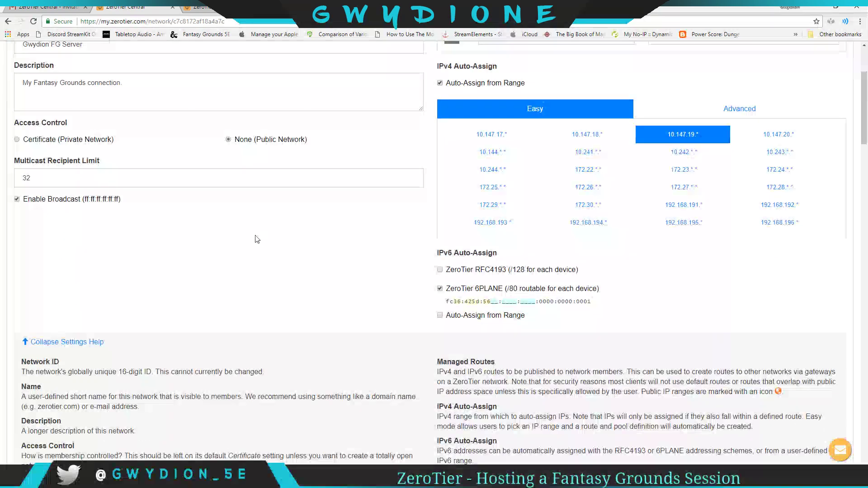
pyautogui.scroll(2, 254, 239)
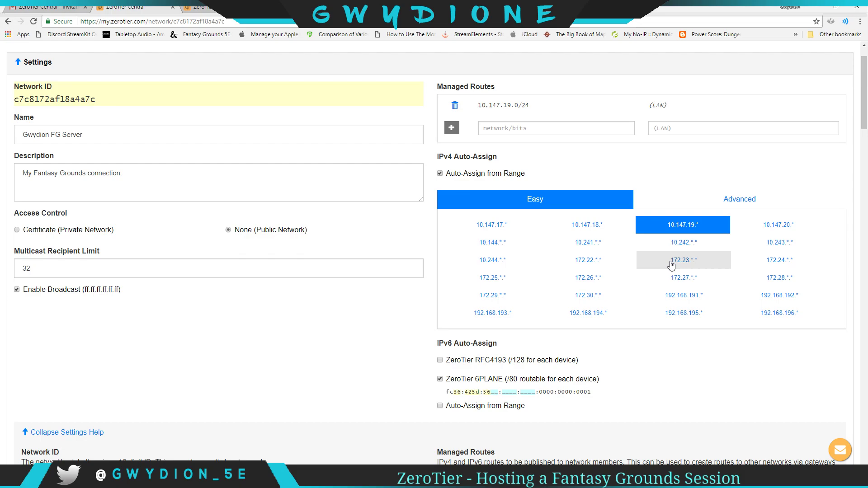
pyautogui.scroll(-7, 659, 325)
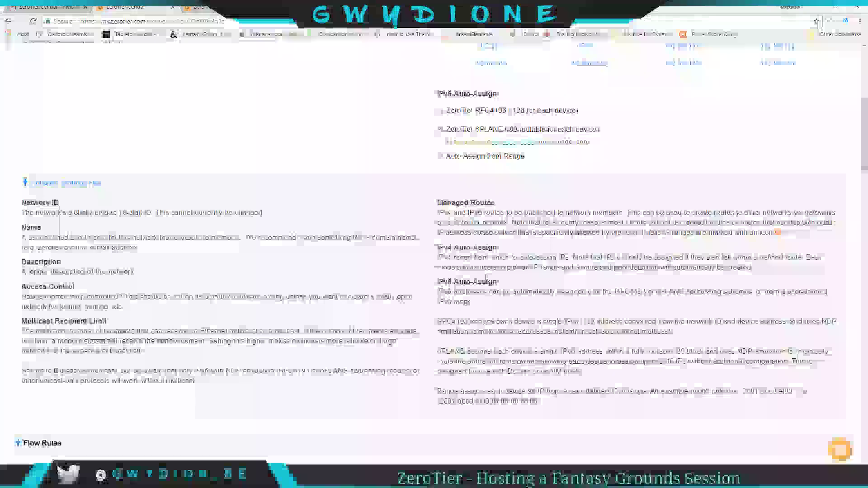
pyautogui.scroll(-7, 486, 280)
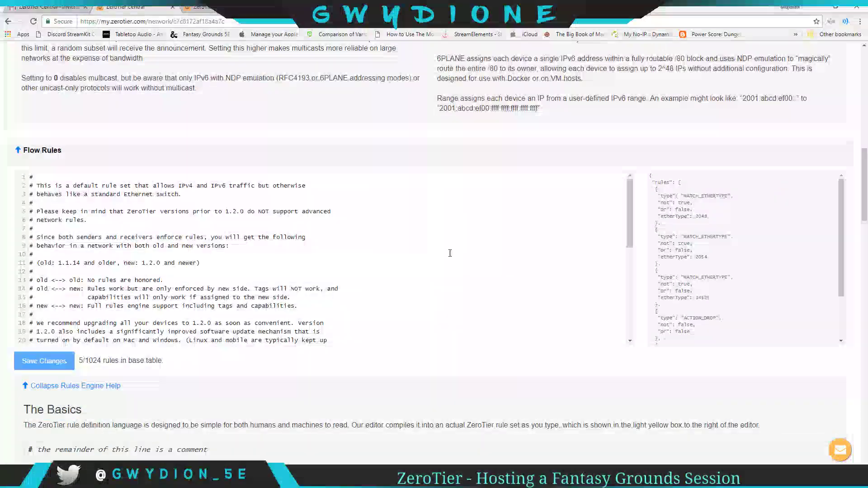
pyautogui.scroll(-5, 362, 231)
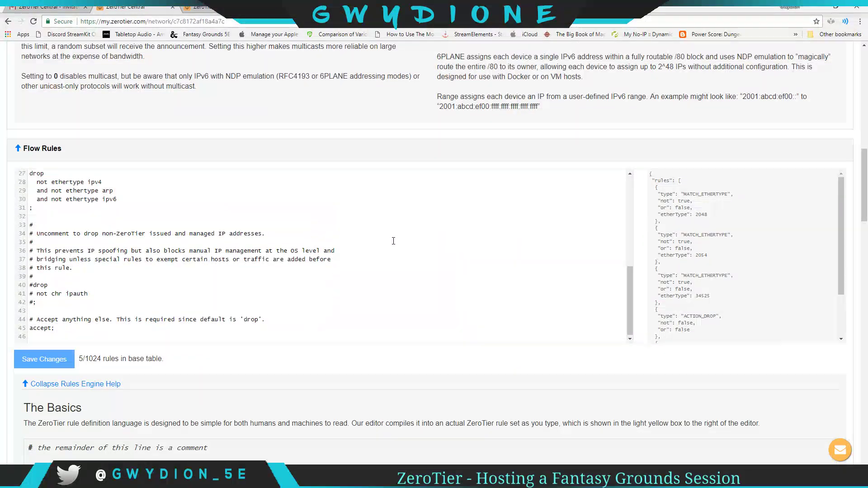
pyautogui.scroll(-2, 398, 215)
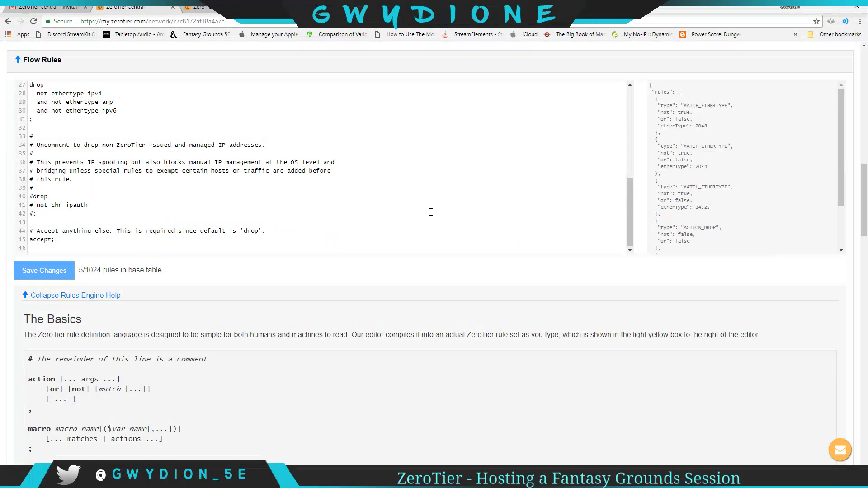
pyautogui.scroll(-9, 431, 212)
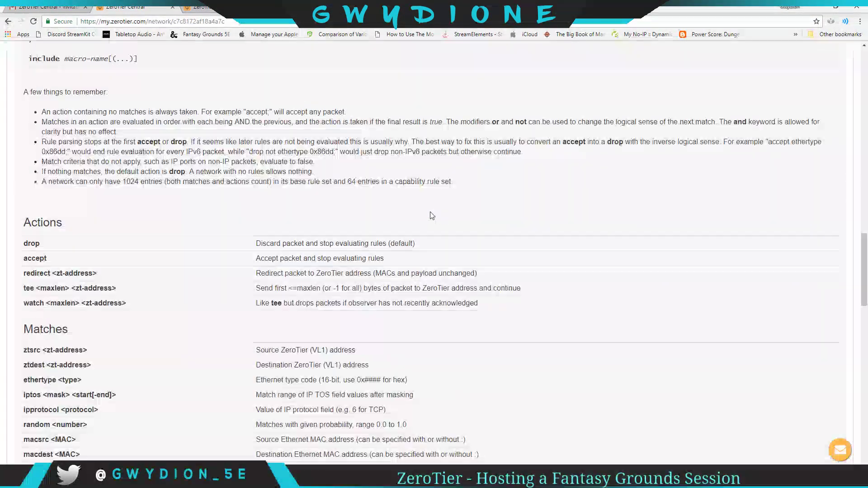
pyautogui.scroll(-7, 432, 216)
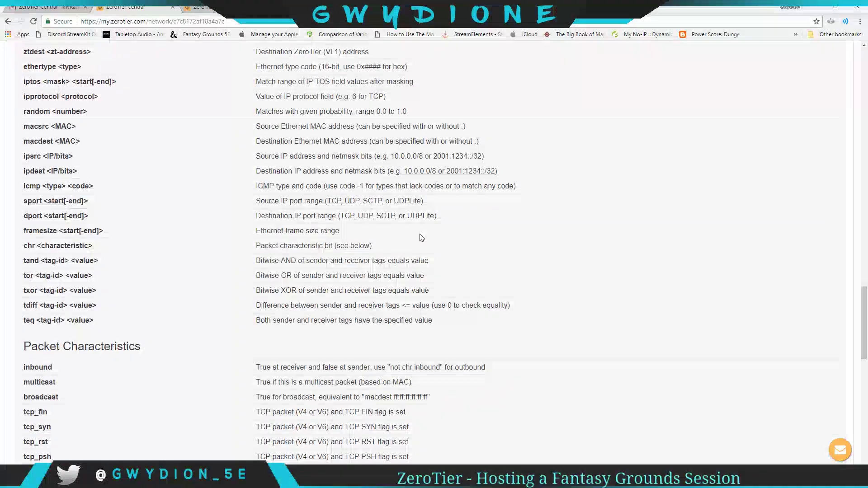
pyautogui.scroll(-7, 421, 238)
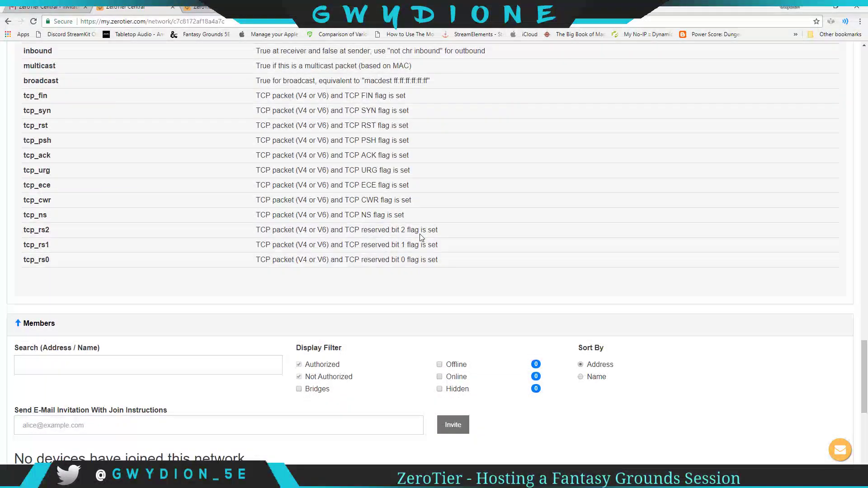
pyautogui.scroll(-2, 420, 237)
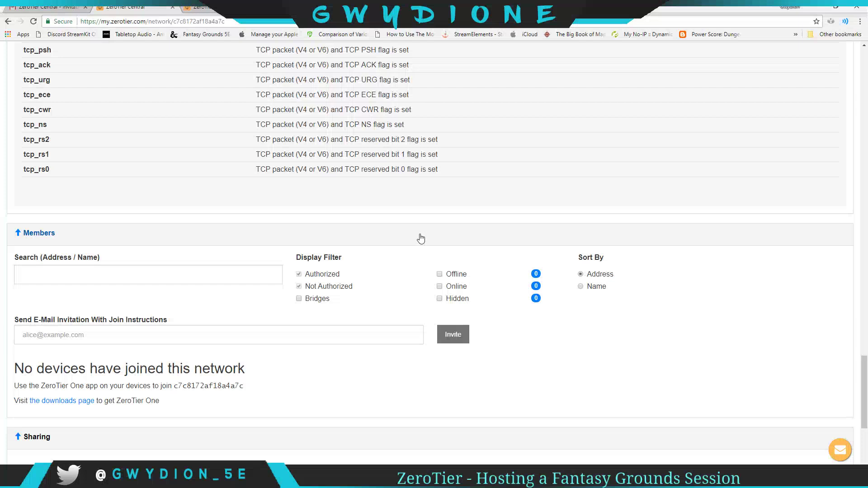
pyautogui.scroll(-4, 420, 238)
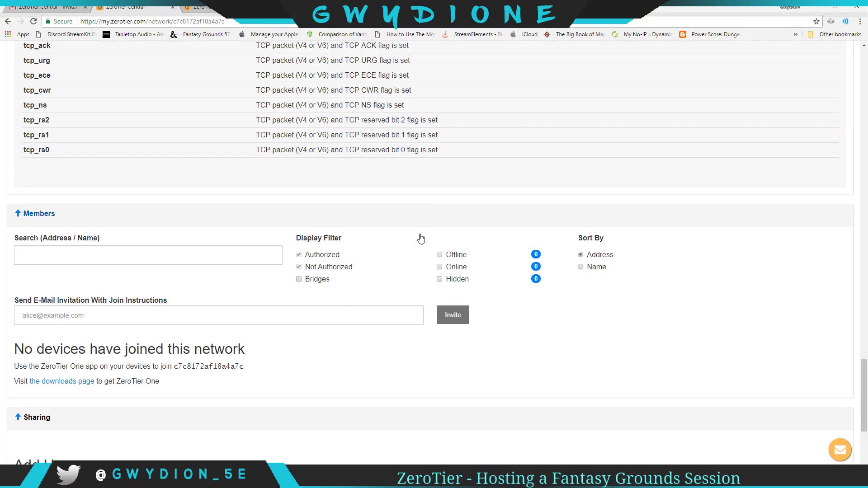
pyautogui.scroll(-1, 506, 235)
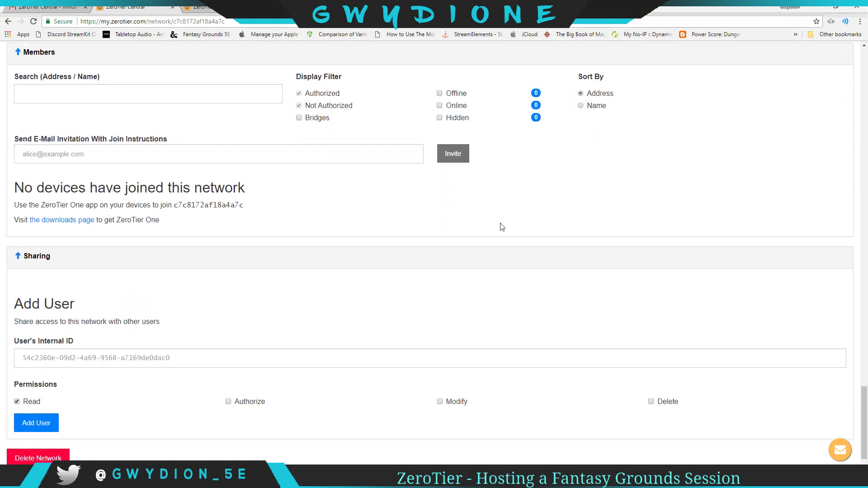
pyautogui.scroll(1, 467, 221)
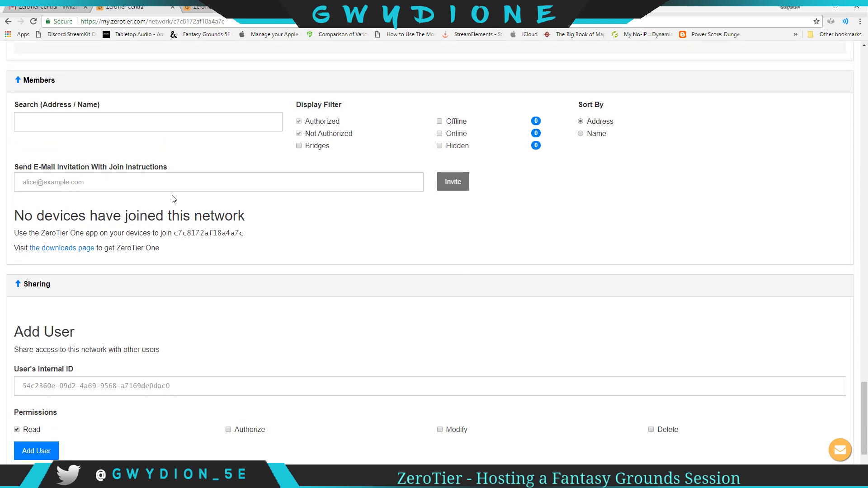
pyautogui.click(107, 183)
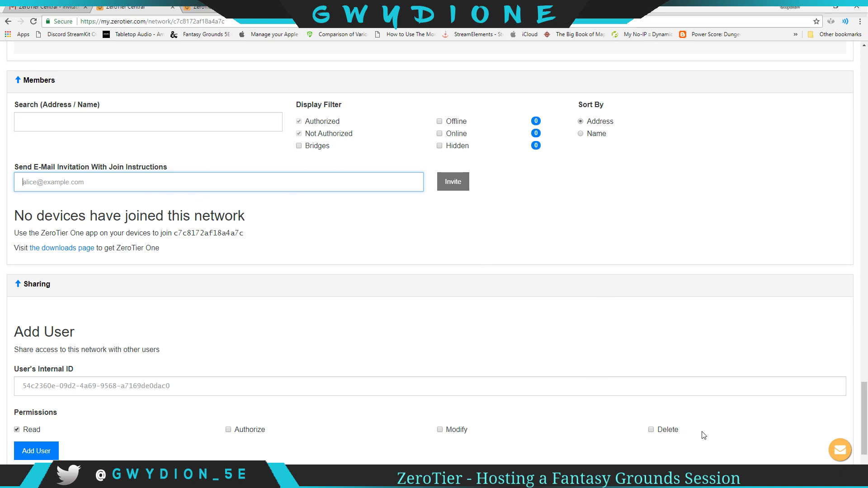
# - Launch ZeroTier One from Start search 'zer' and choose Join Network… from its tray menu
pyautogui.press('super')
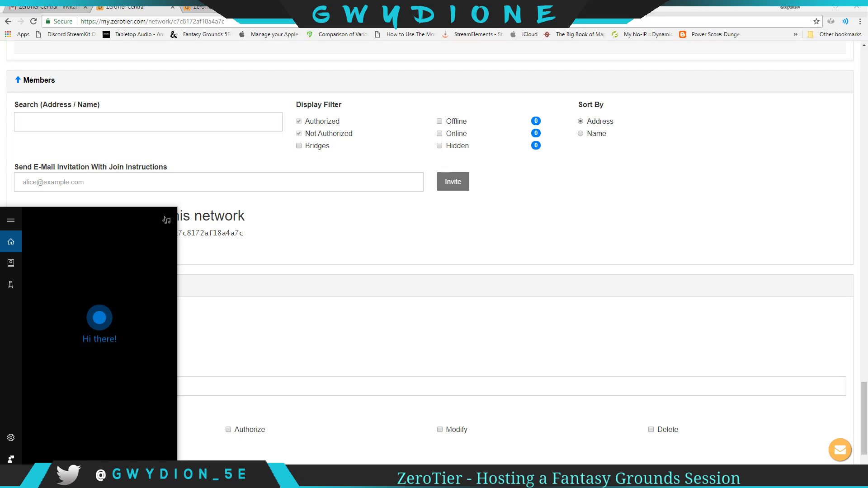
pyautogui.write('zer')
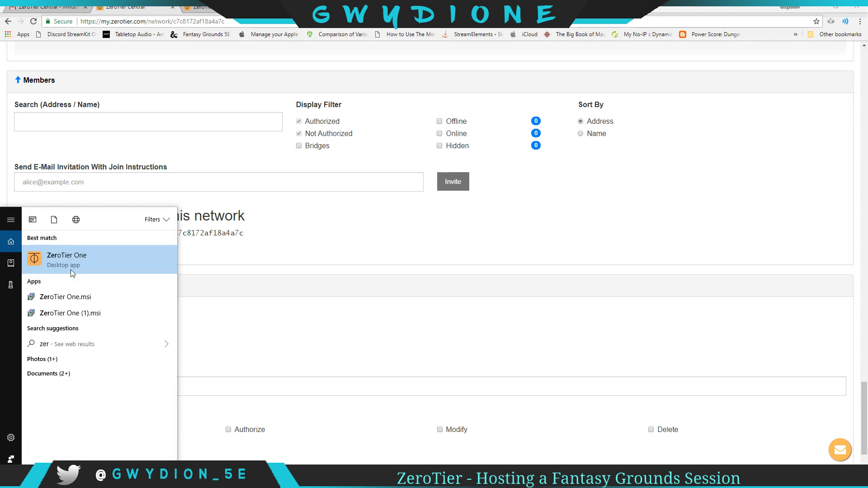
pyautogui.click(85, 256)
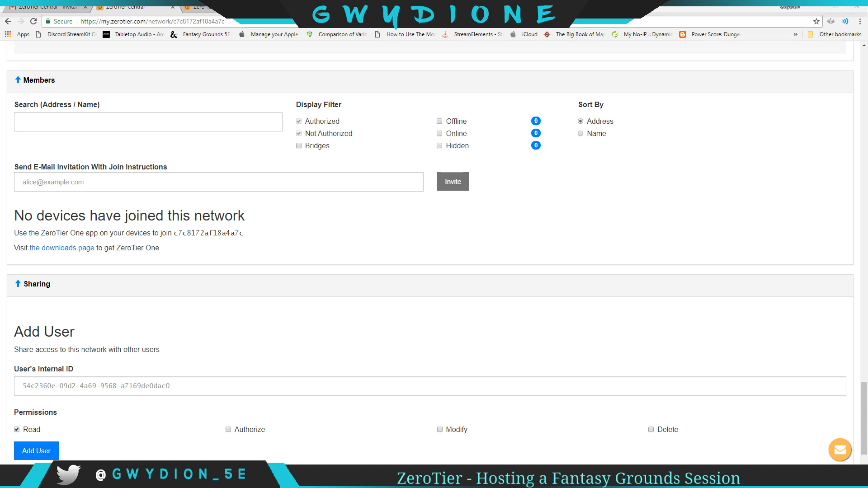
pyautogui.click(795, 481)
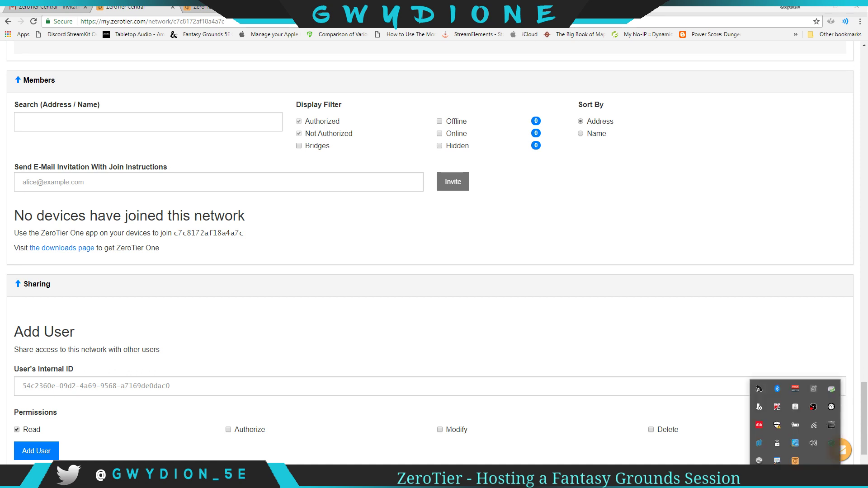
pyautogui.rightClick(795, 460)
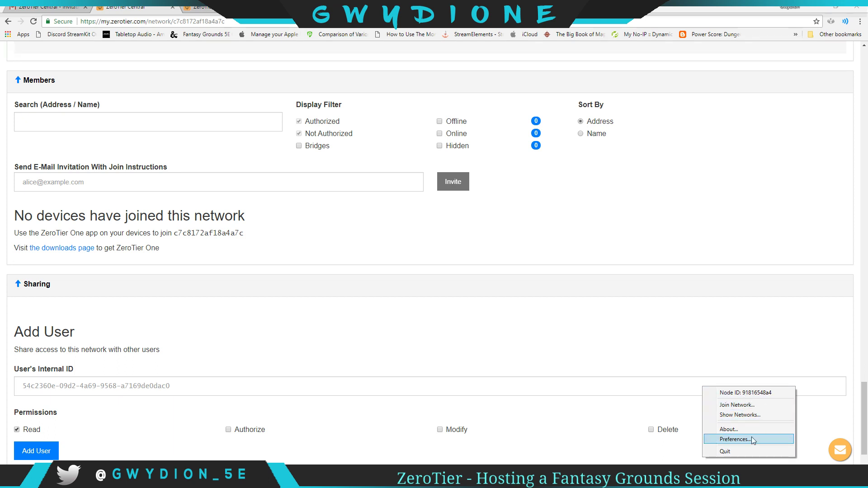
pyautogui.click(742, 406)
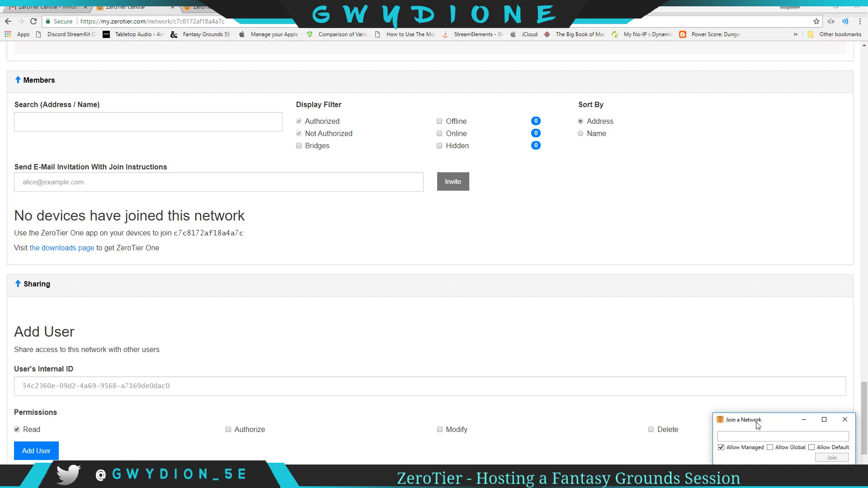
pyautogui.scroll(15, 520, 368)
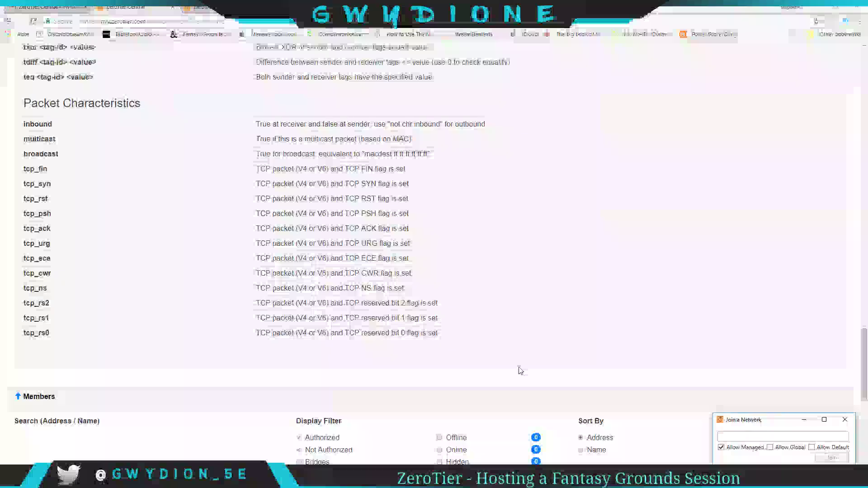
pyautogui.scroll(15, 479, 350)
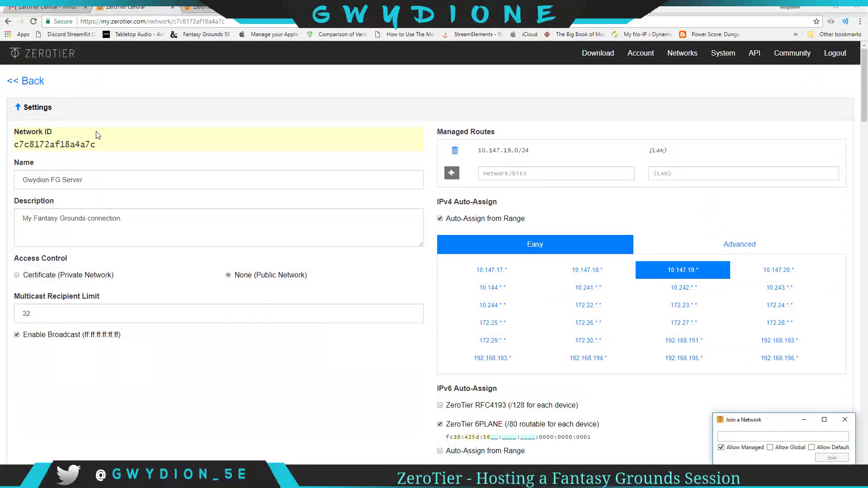
# - Copy the Gwydion FG Server network ID from ZeroTier Central
pyautogui.moveTo(97, 144); pyautogui.dragTo(14, 144)
pyautogui.hotkey('ctrl', 'c')
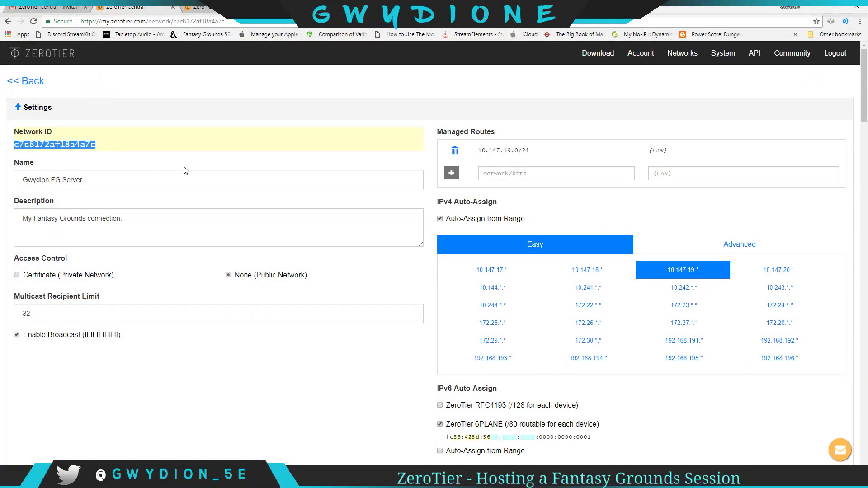
pyautogui.scroll(-15, 538, 345)
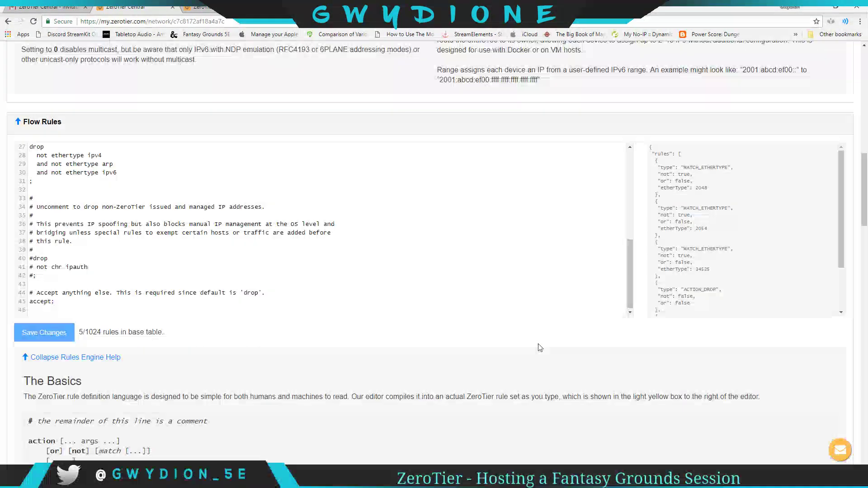
pyautogui.scroll(-15, 560, 351)
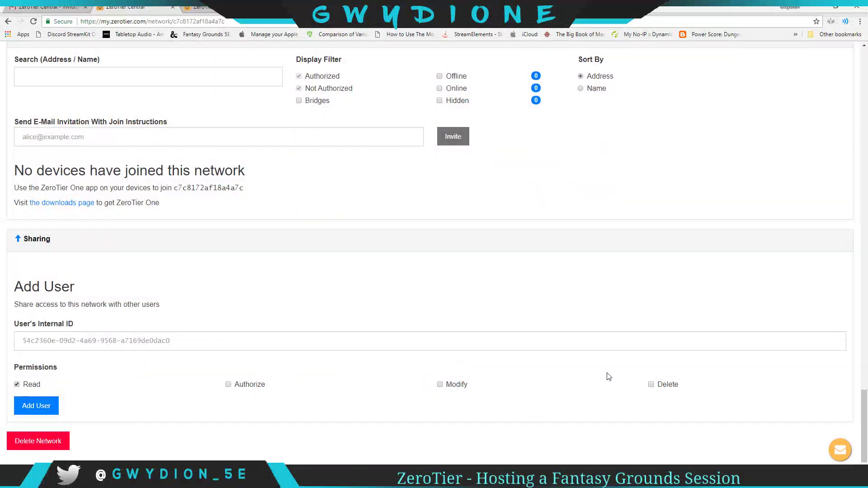
pyautogui.scroll(3, 608, 376)
# - Paste the ID into ZeroTier One's Join a Network dialog, join, and decline discoverability
pyautogui.click(796, 480)
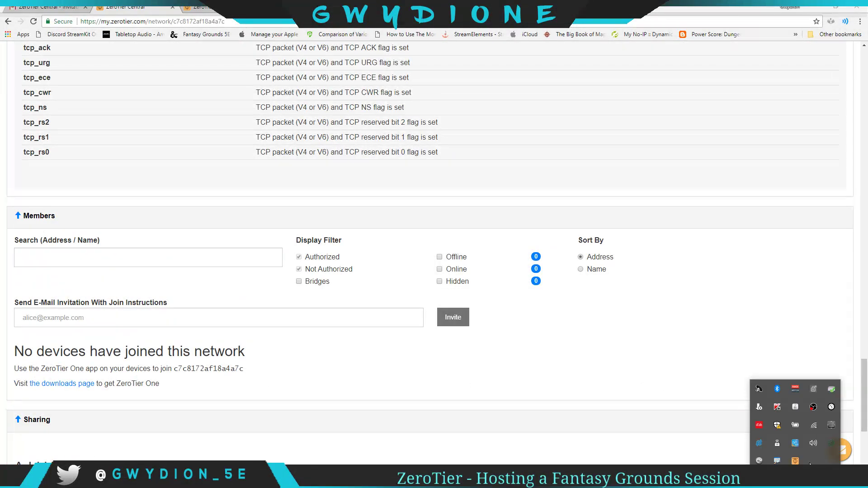
pyautogui.rightClick(796, 462)
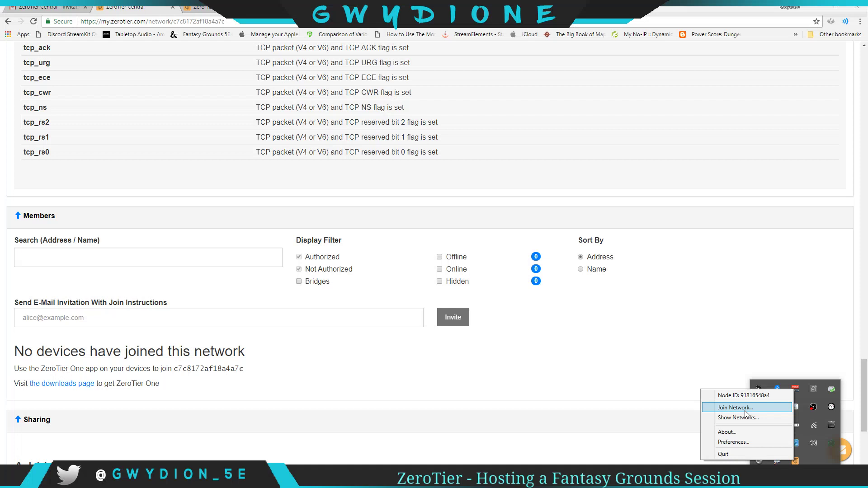
pyautogui.click(735, 408)
pyautogui.click(740, 436)
pyautogui.hotkey('ctrl', 'v')
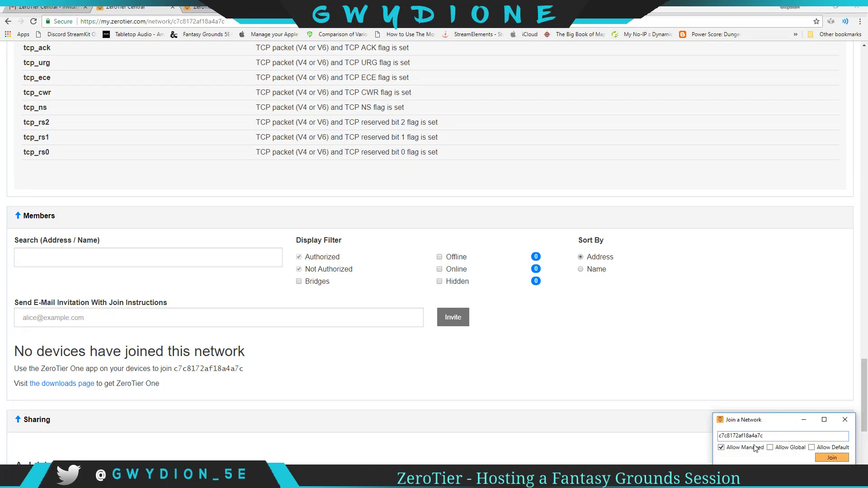
pyautogui.click(830, 458)
pyautogui.click(833, 458)
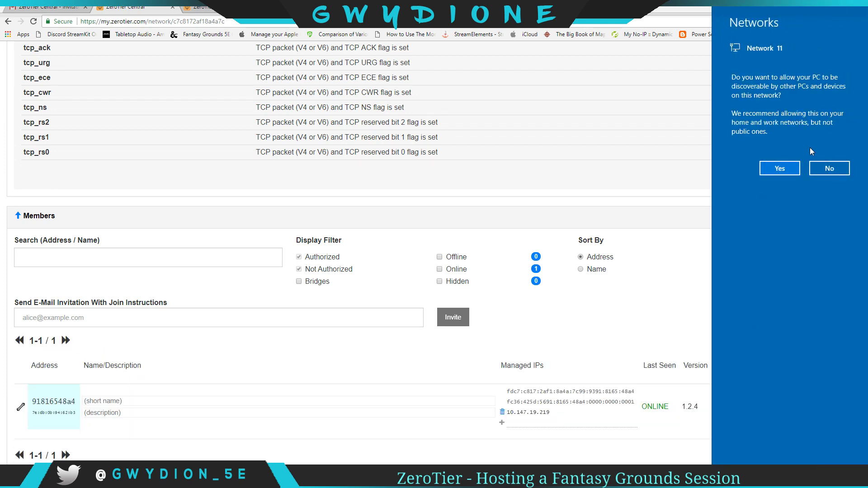
pyautogui.click(822, 169)
# - Name the member 'FG Server Connection' and enter a brief description
pyautogui.scroll(-2, 717, 236)
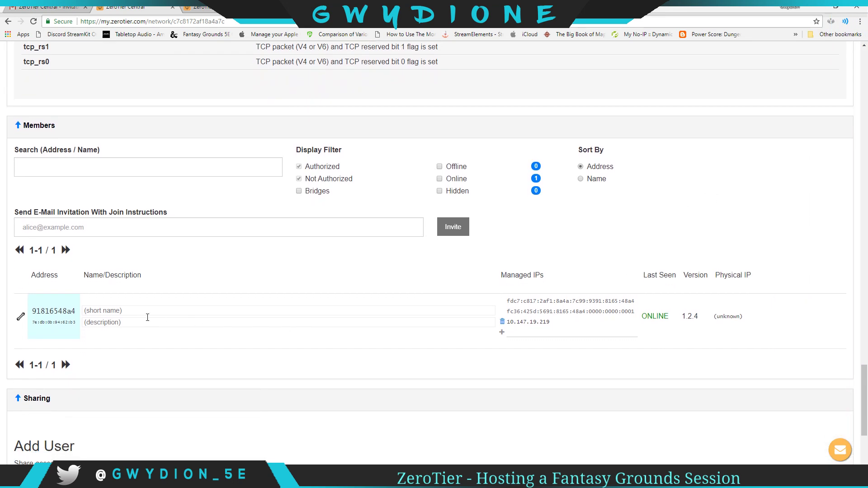
pyautogui.scroll(-2, 213, 289)
pyautogui.scroll(3, 267, 181)
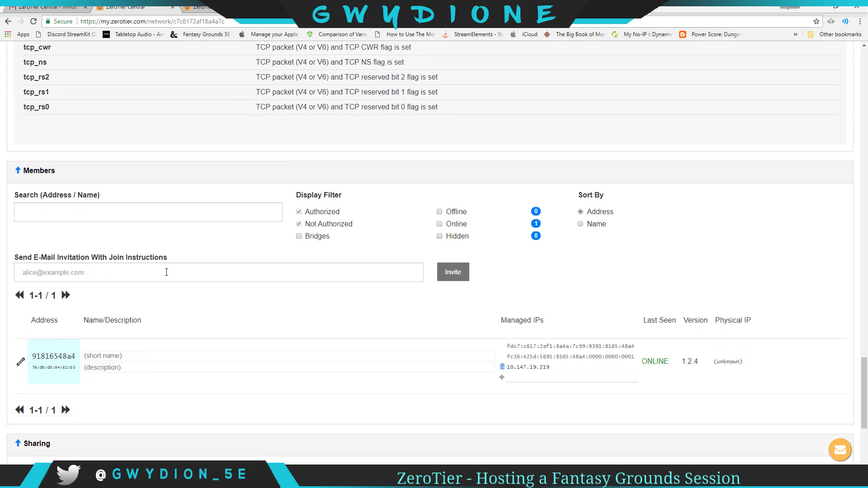
pyautogui.scroll(-2, 159, 237)
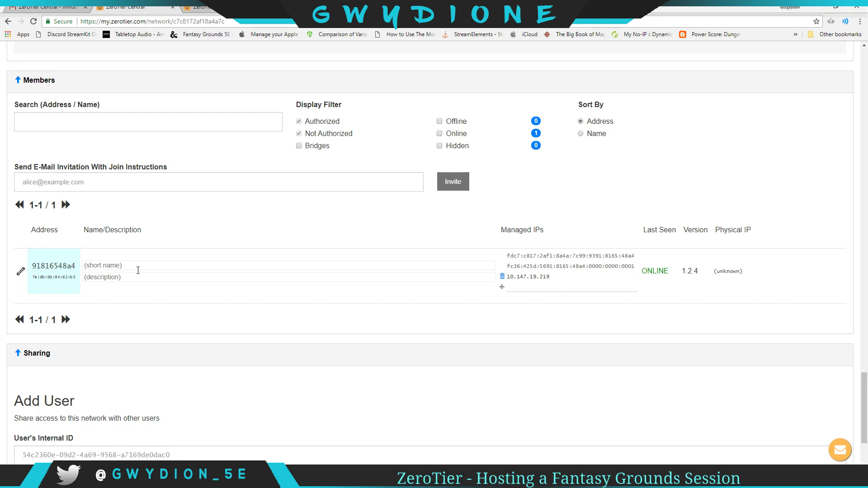
pyautogui.click(138, 269)
pyautogui.write('FG Server Connection')
pyautogui.press('Tab')
pyautogui.write('HOs')
pyautogui.press('Tab')
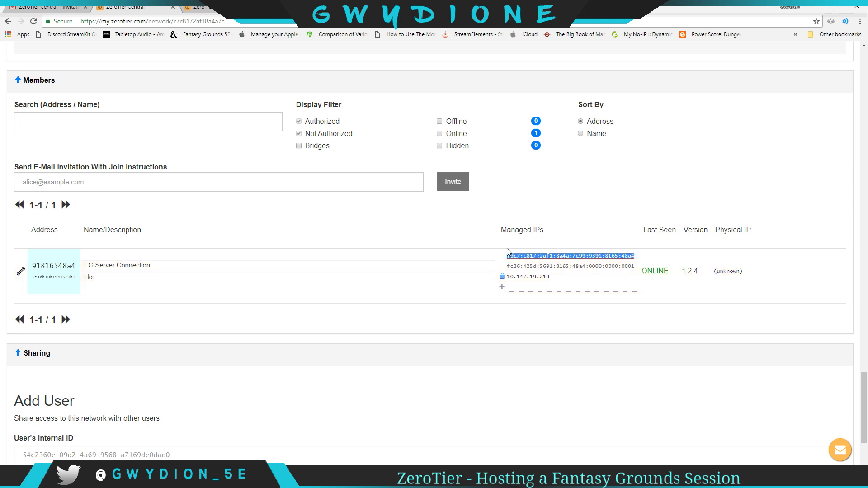
pyautogui.click(572, 276)
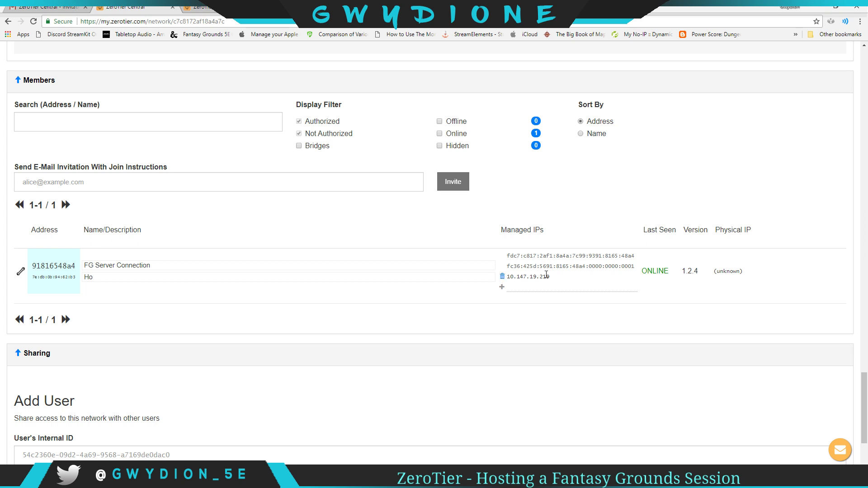
pyautogui.moveTo(555, 277); pyautogui.dragTo(508, 277)
pyautogui.click(573, 289)
pyautogui.scroll(-2, 580, 285)
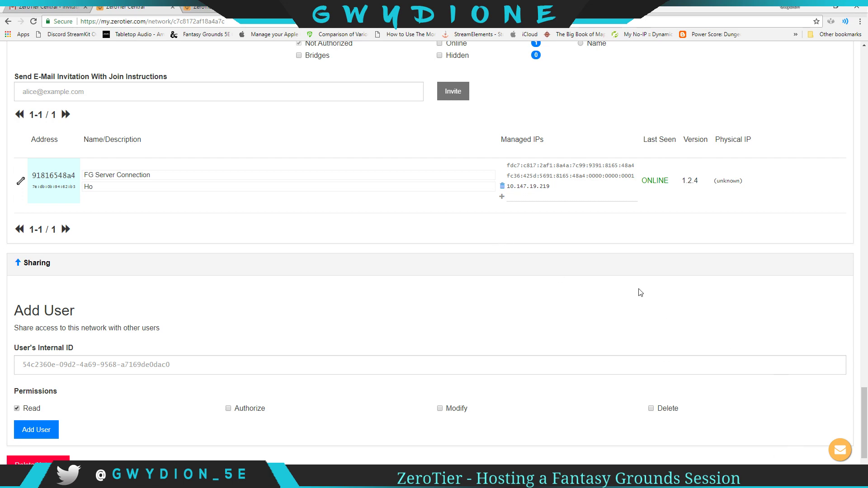
pyautogui.scroll(3, 639, 290)
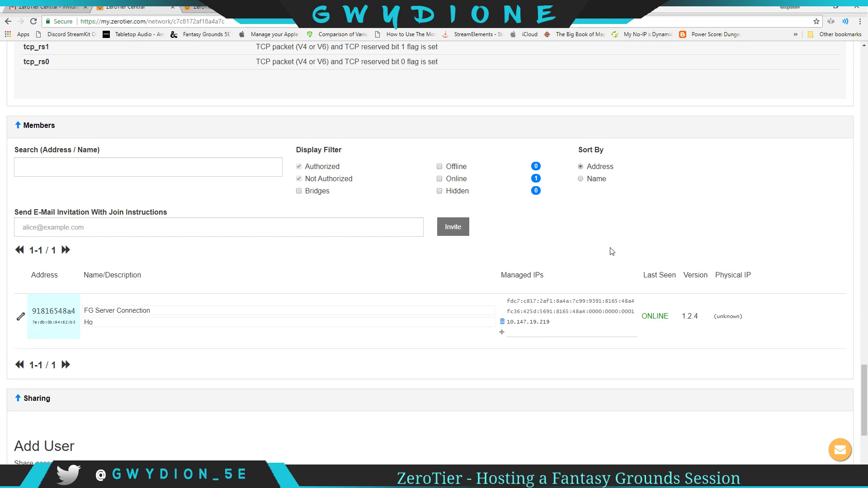
# - Focus the e-mail invitation field, clear a stray letter, then switch to the Gmail invitation
pyautogui.scroll(7, 539, 238)
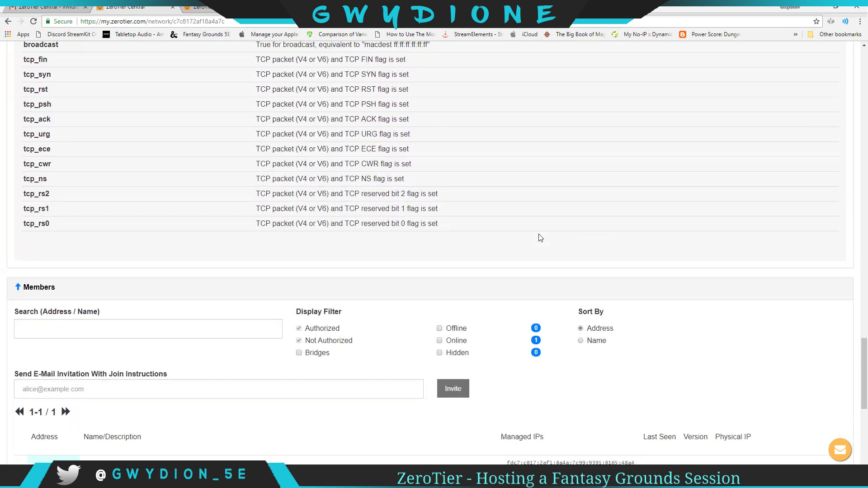
pyautogui.scroll(-5, 523, 240)
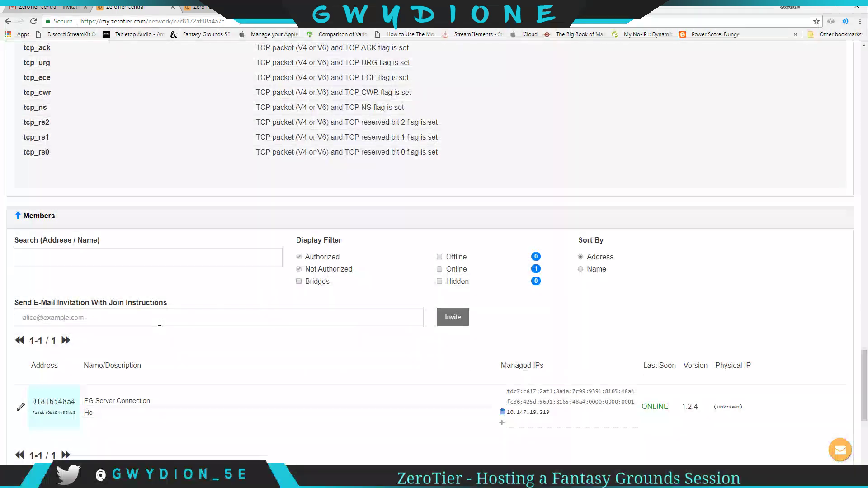
pyautogui.click(182, 321)
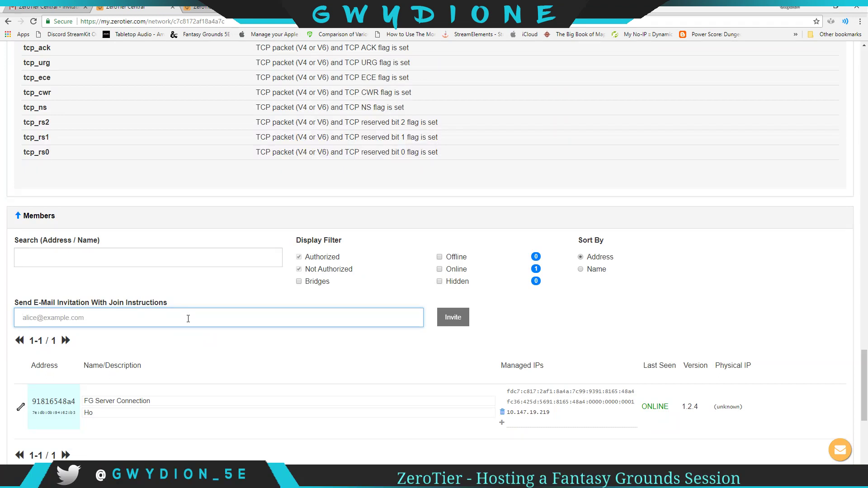
pyautogui.write('l')
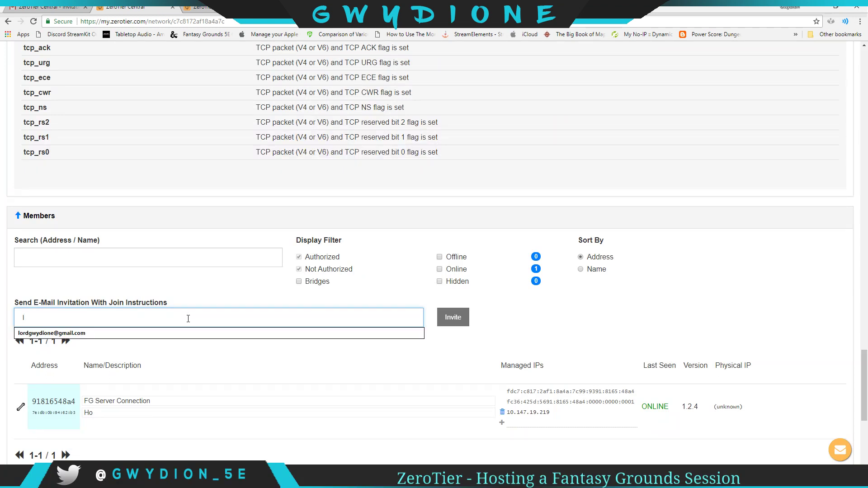
pyautogui.press('BackSpace')
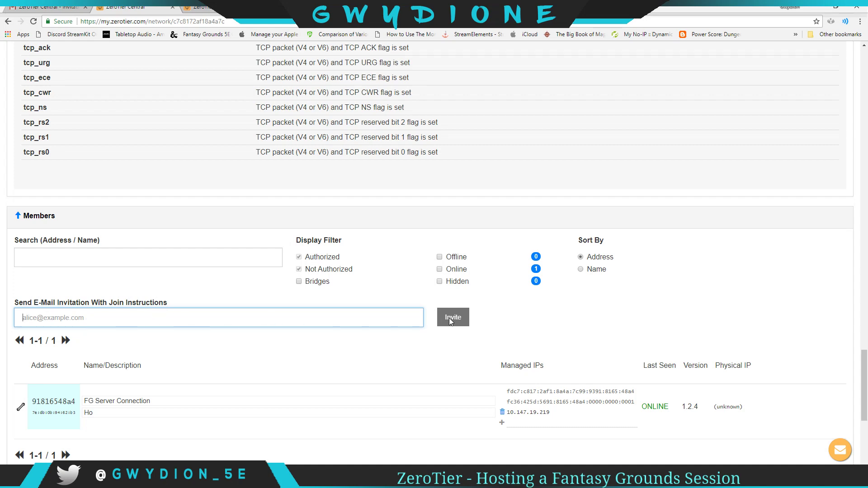
pyautogui.click(50, 7)
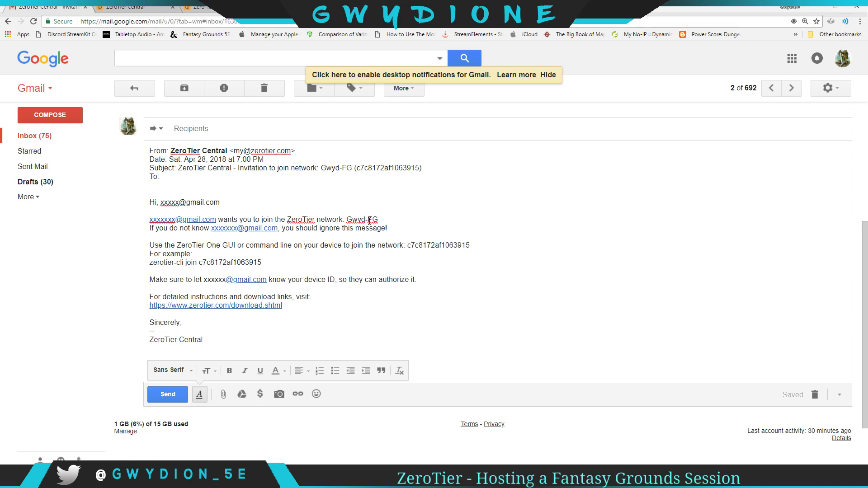
# - Highlight the network name Gwyd-FG and the network ID c7c8172af1063915 in the invitation e-mail
pyautogui.moveTo(347, 220); pyautogui.dragTo(379, 219)
pyautogui.click(382, 246)
pyautogui.moveTo(409, 246); pyautogui.dragTo(471, 245)
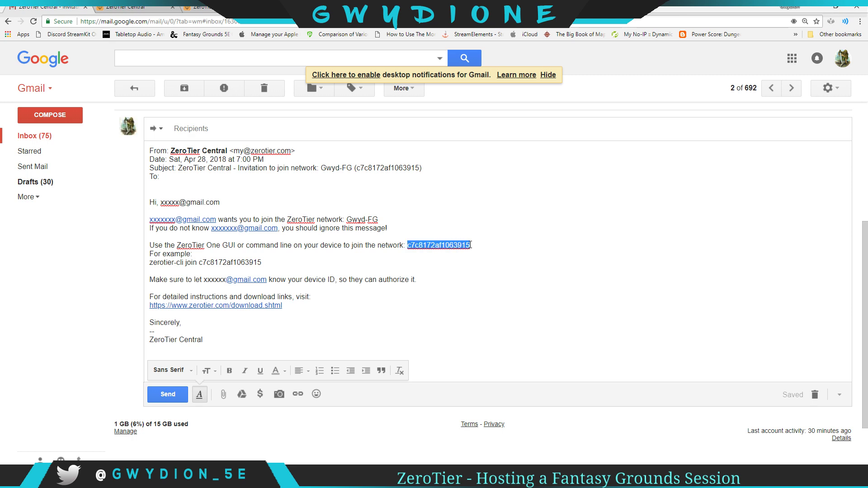
pyautogui.click(446, 269)
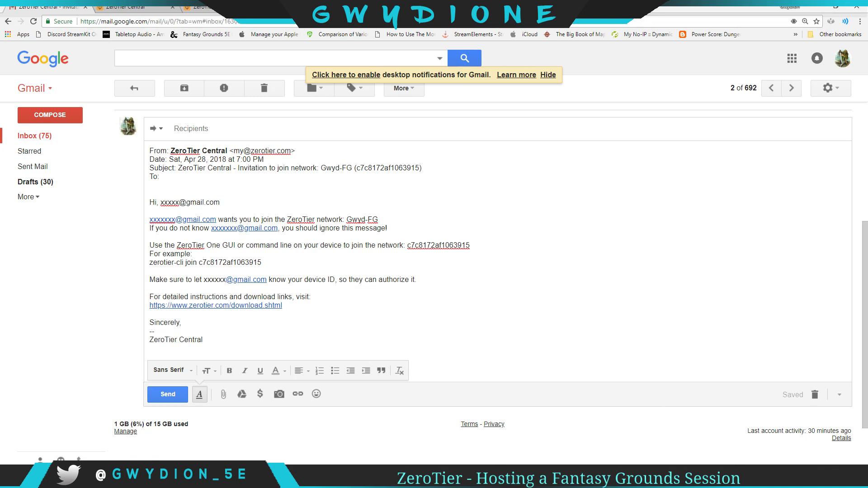
pyautogui.click(795, 479)
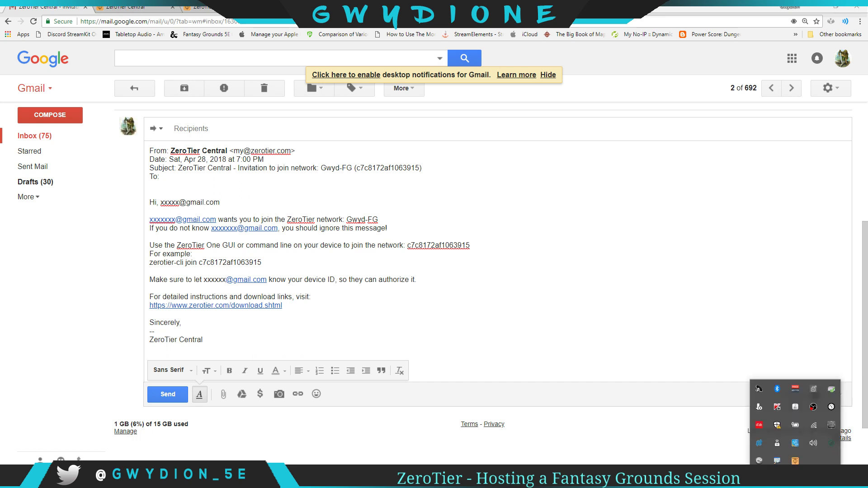
pyautogui.click(796, 461)
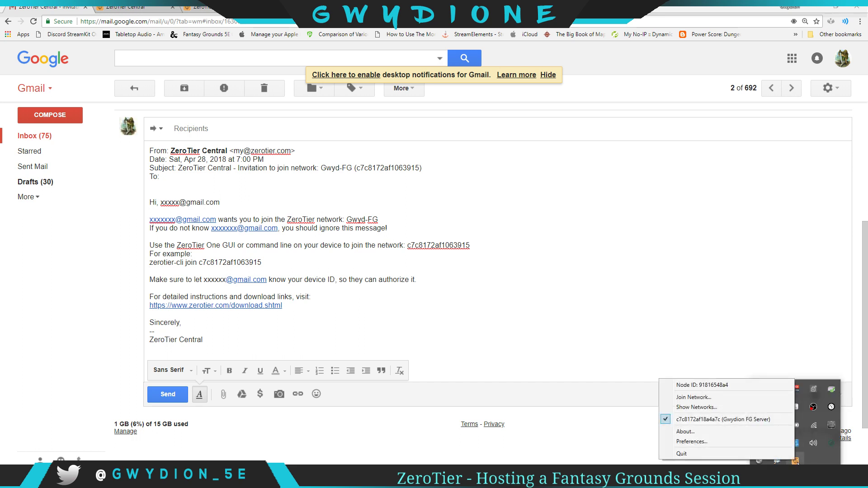
pyautogui.click(697, 402)
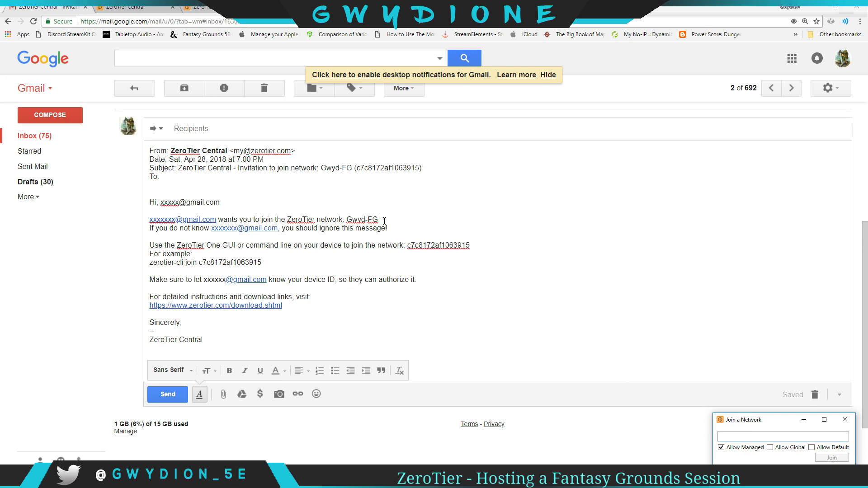
pyautogui.moveTo(470, 245); pyautogui.dragTo(407, 247)
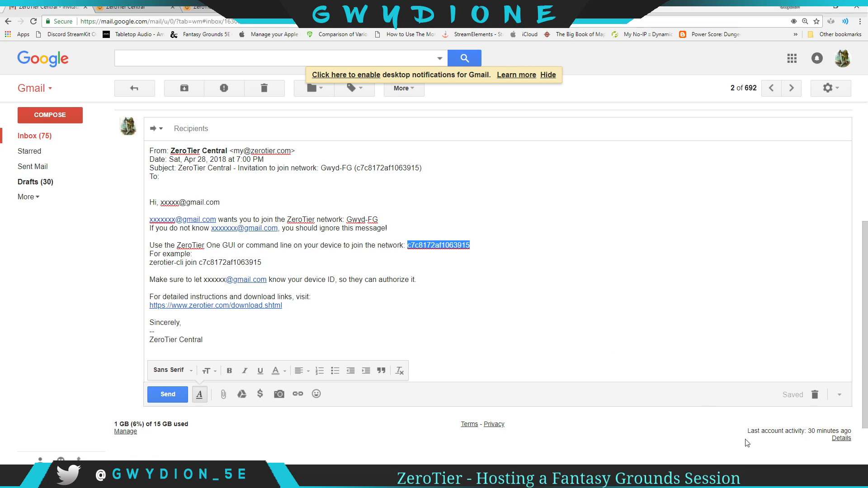
# - Reopen the Join Network window, then return to the network's ZeroTier Central tab
pyautogui.click(796, 481)
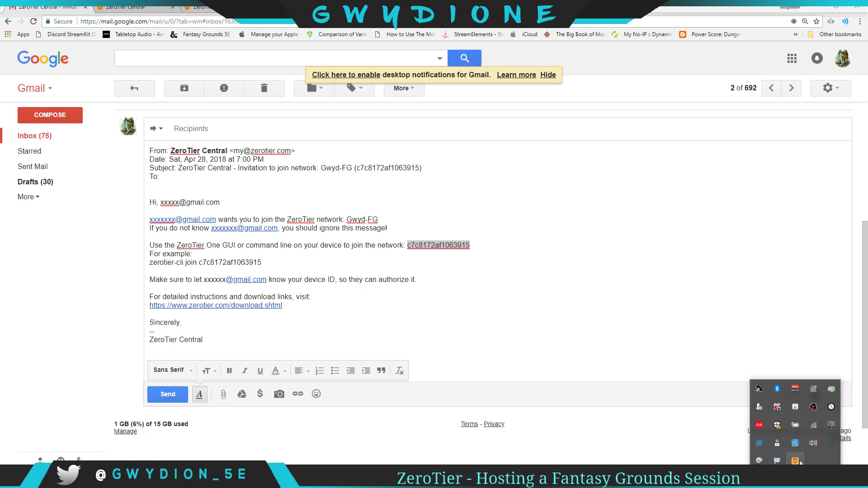
pyautogui.click(795, 461)
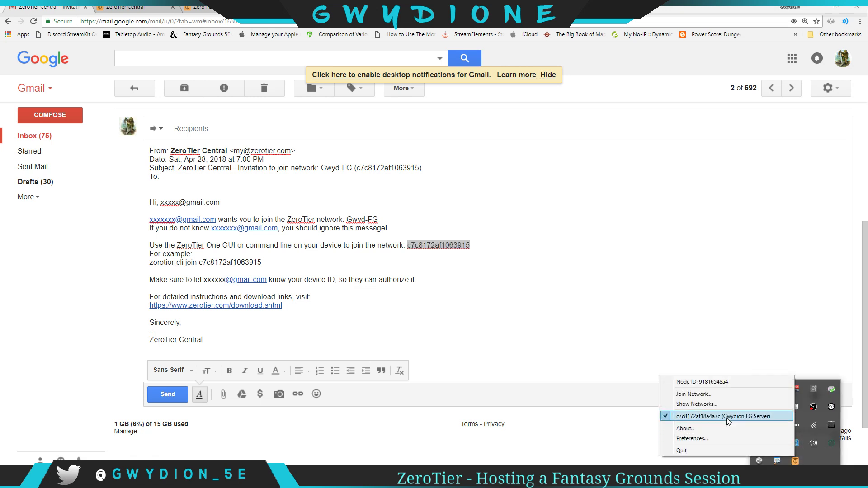
pyautogui.click(716, 395)
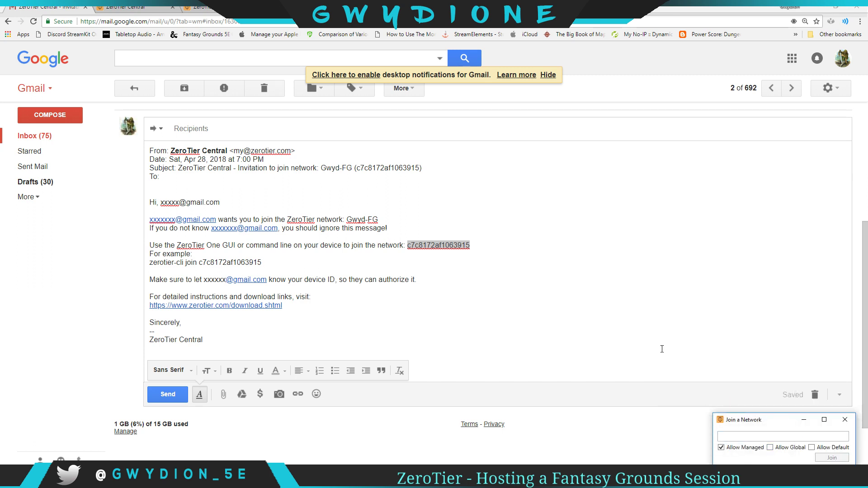
pyautogui.click(631, 316)
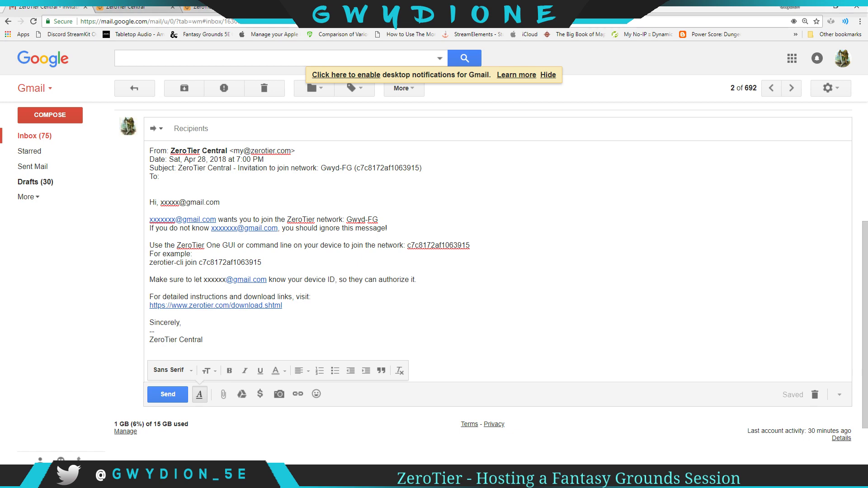
pyautogui.hotkey('ctrl', 'shift', 'Tab')
pyautogui.hotkey('ctrl', 'shift', 'Tab')
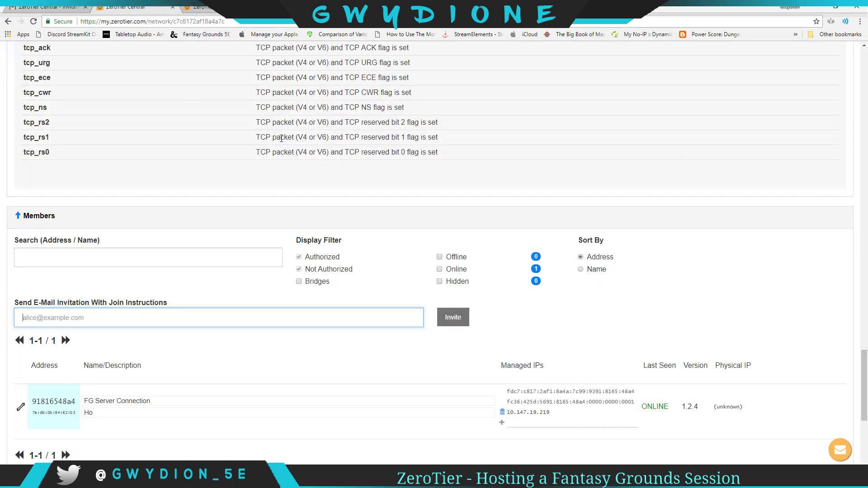
pyautogui.scroll(-2, 297, 211)
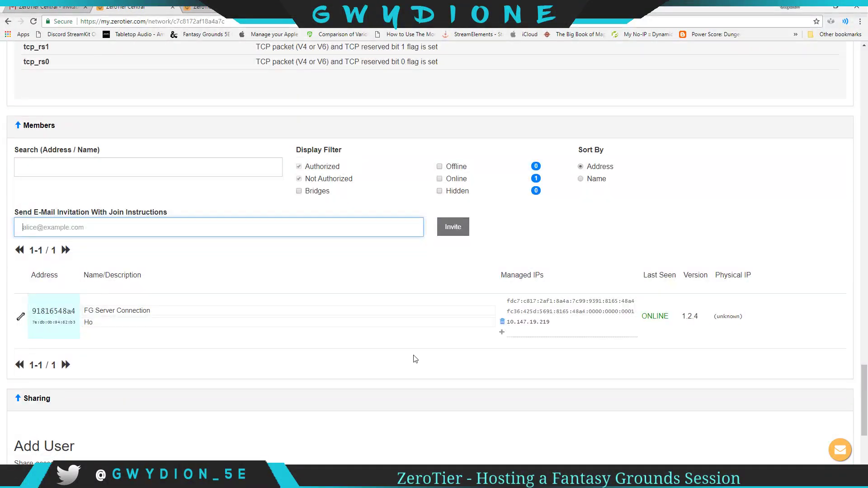
pyautogui.scroll(-1, 217, 320)
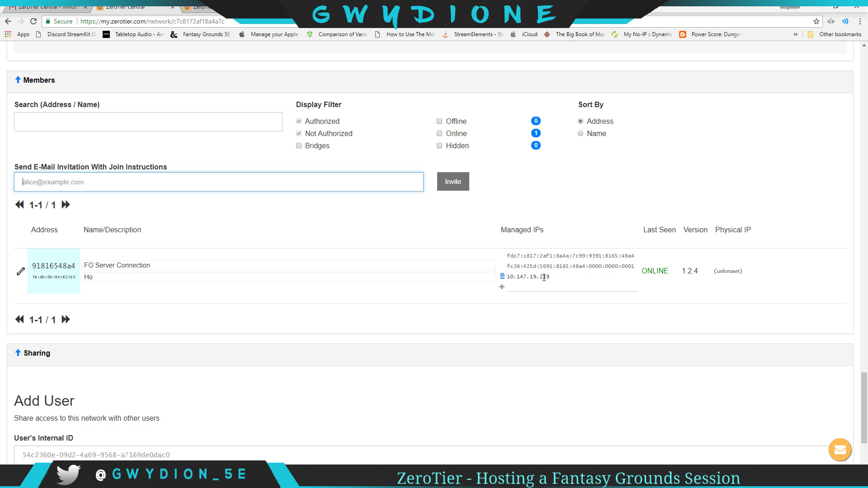
pyautogui.moveTo(552, 279); pyautogui.dragTo(513, 279)
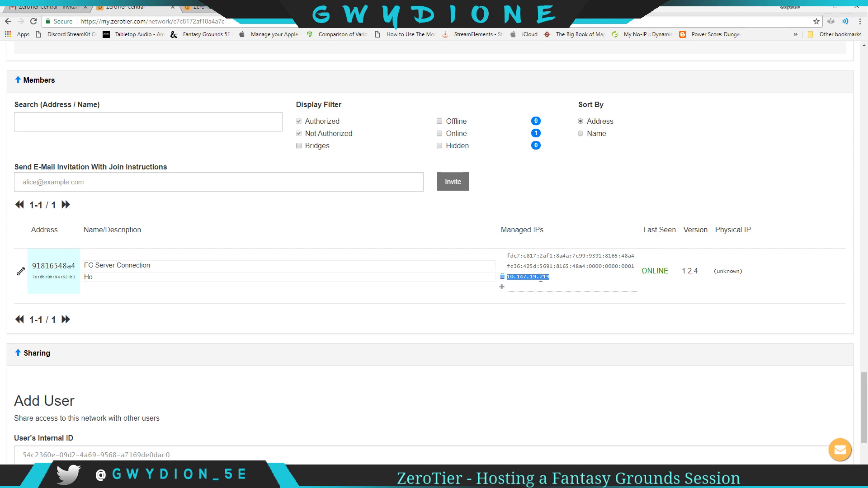
pyautogui.click(541, 279)
# - Clear the old host address 10.19.48.1 in Fantasy Grounds' Join Game panel
pyautogui.hotkey('alt', 'Tab')
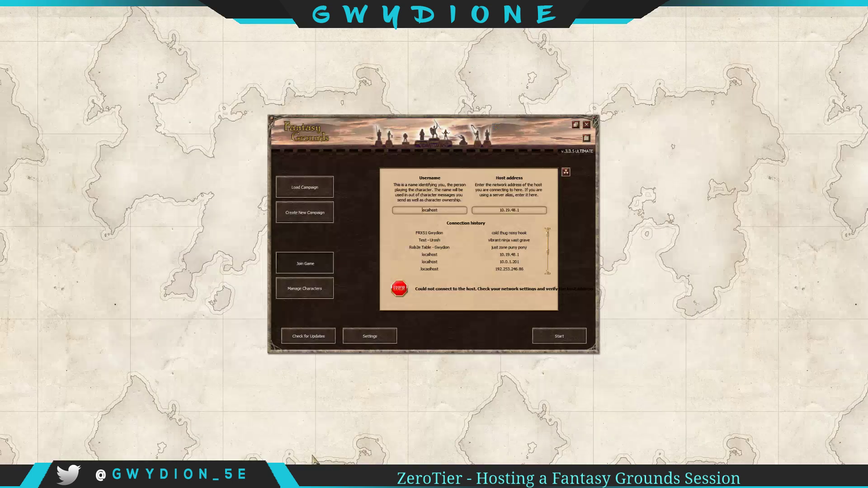
pyautogui.click(316, 260)
pyautogui.click(328, 268)
pyautogui.moveTo(531, 211); pyautogui.dragTo(497, 212)
pyautogui.press('BackSpace')
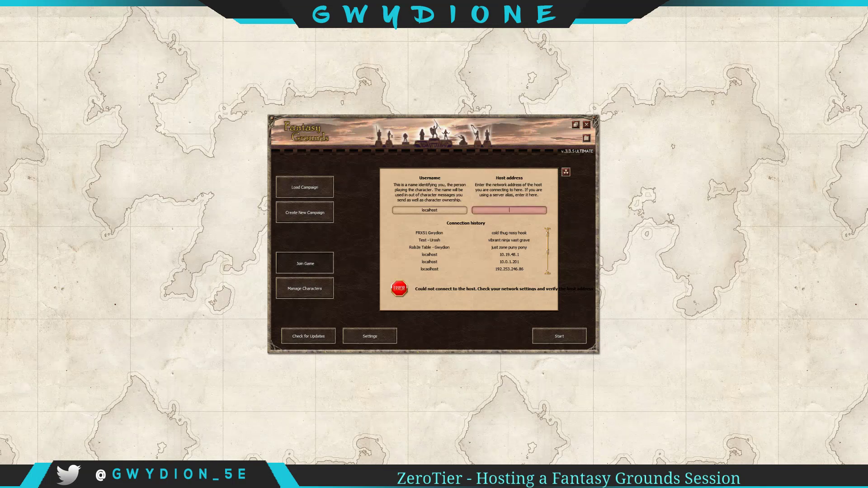
# - Paste ZeroTier's managed IP 10.147.19.219 as the host address, then go to Load Campaign
pyautogui.hotkey('alt', 'Tab')
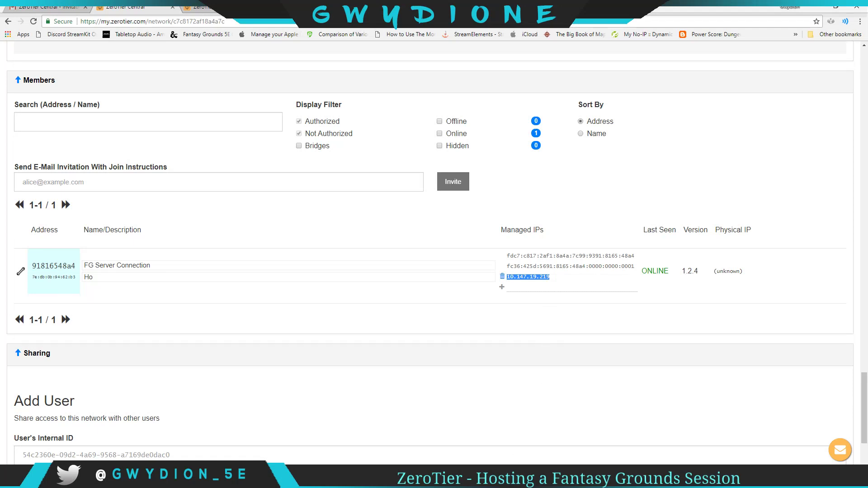
pyautogui.hotkey('ctrl', 'c')
pyautogui.hotkey('alt', 'Tab')
pyautogui.hotkey('ctrl', 'v')
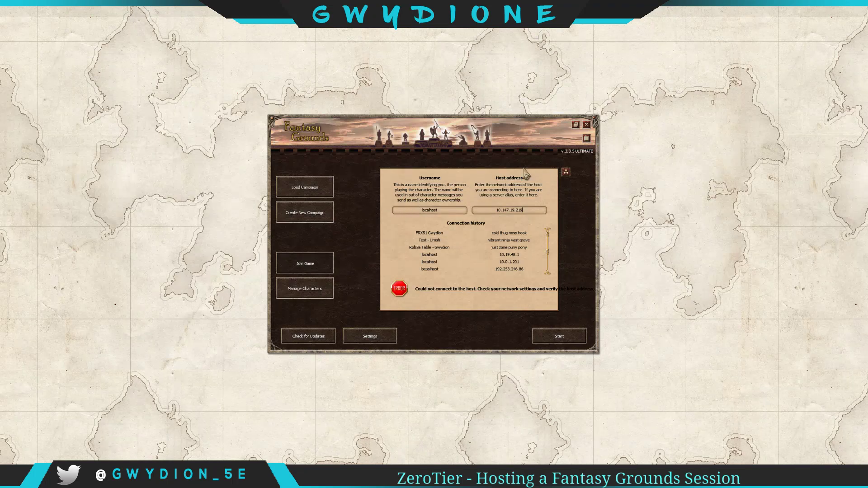
pyautogui.click(310, 189)
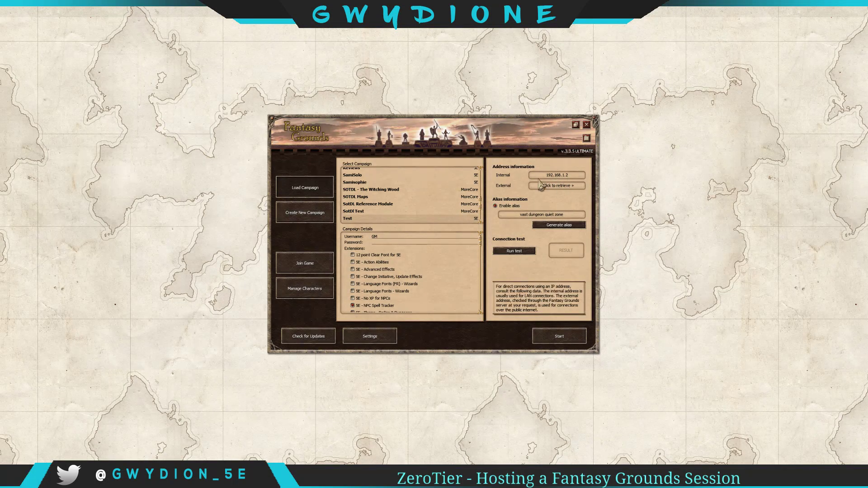
# - Run the Load Campaign connection test, then return to ZeroTier Central
pyautogui.click(521, 251)
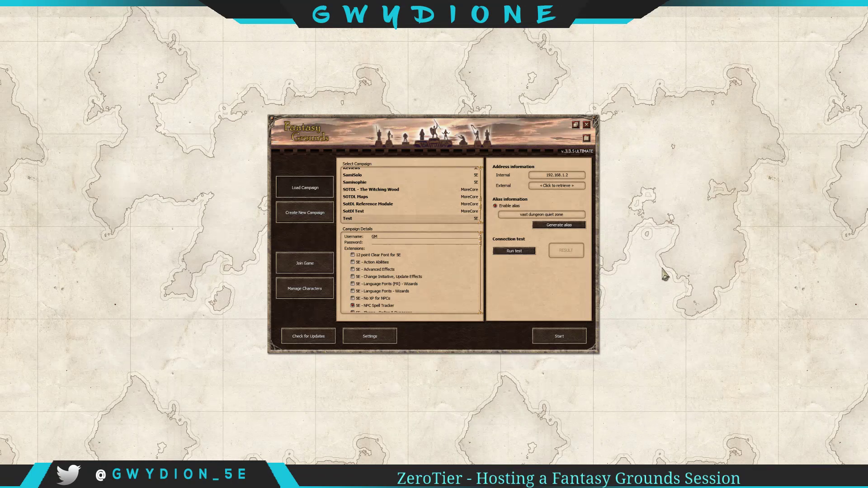
pyautogui.moveTo(551, 183)
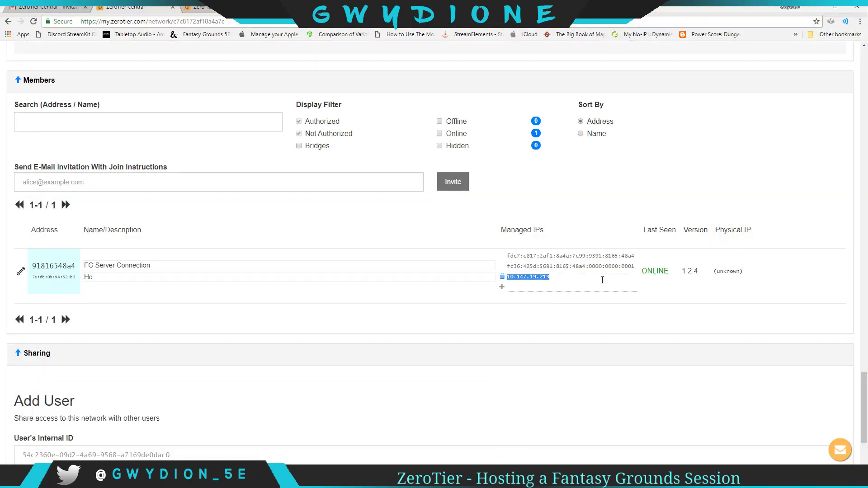
# - Deselect the managed IP and scroll down past Sharing to the Delete Network button
pyautogui.scroll(-2, 391, 279)
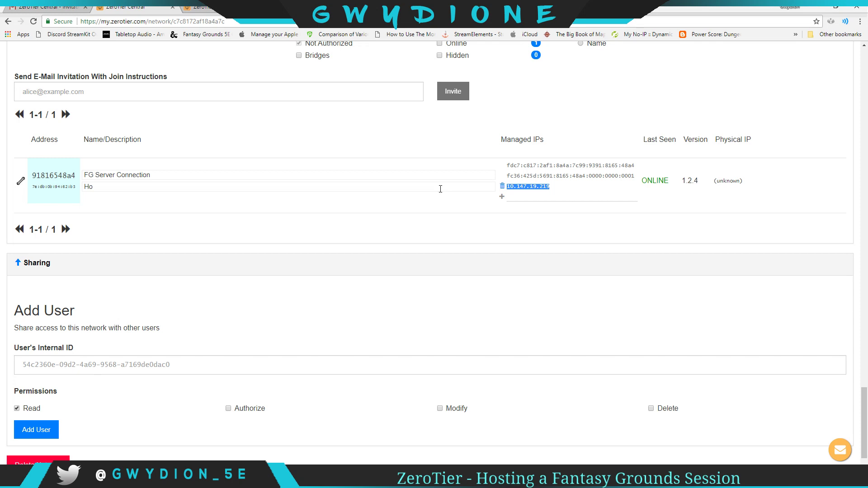
pyautogui.scroll(4, 355, 163)
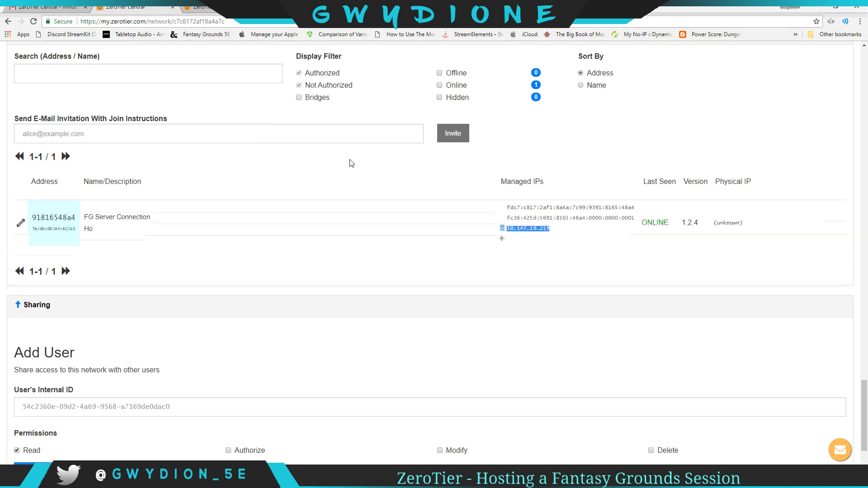
pyautogui.scroll(3, 356, 162)
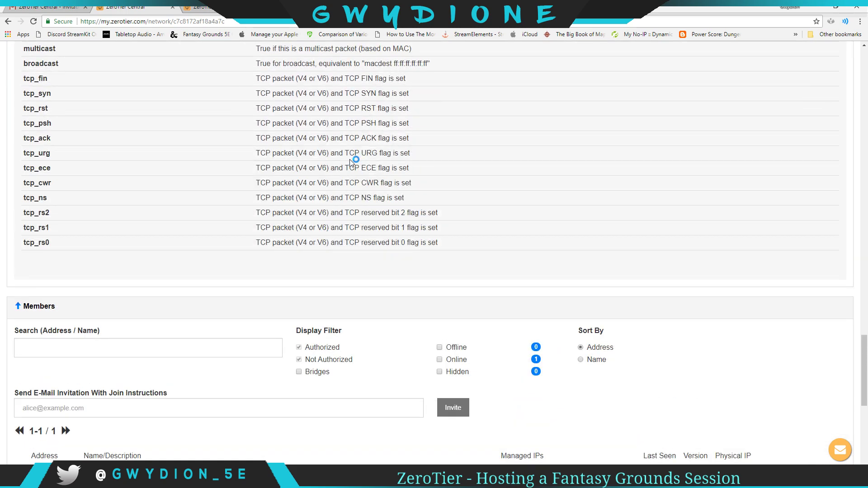
pyautogui.scroll(-4, 356, 163)
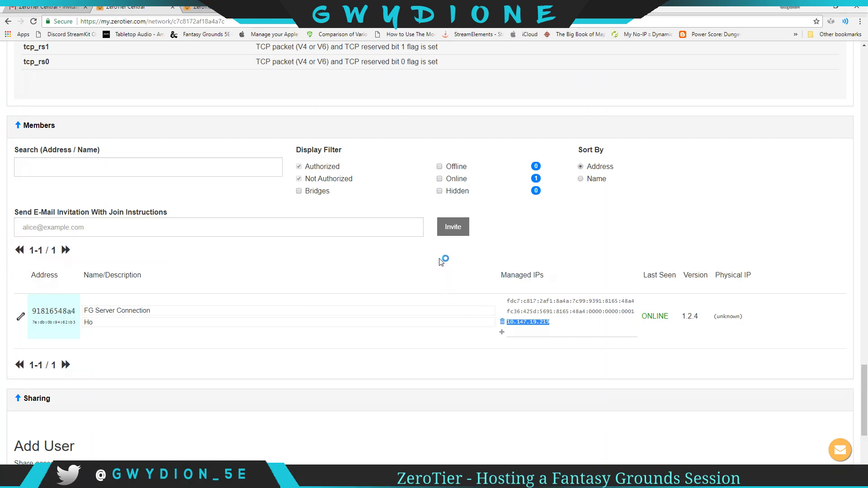
pyautogui.click(380, 257)
pyautogui.scroll(1, 350, 219)
pyautogui.scroll(10, 349, 219)
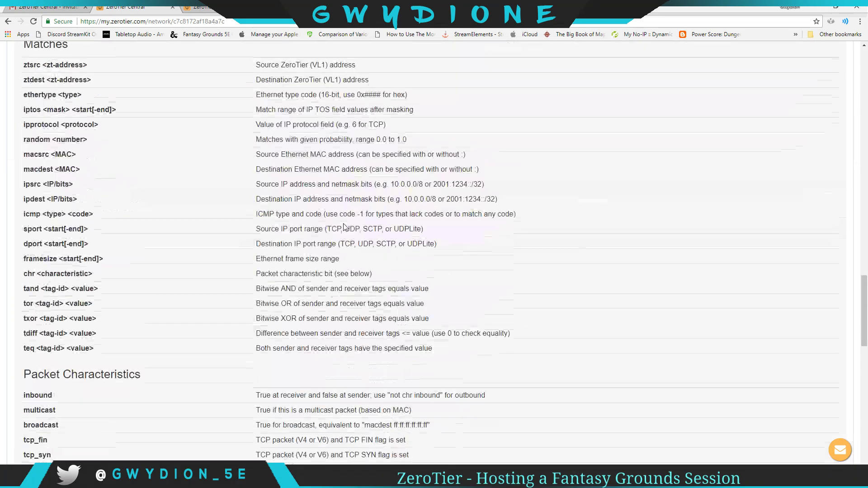
pyautogui.scroll(-9, 219, 379)
pyautogui.scroll(-5, 220, 378)
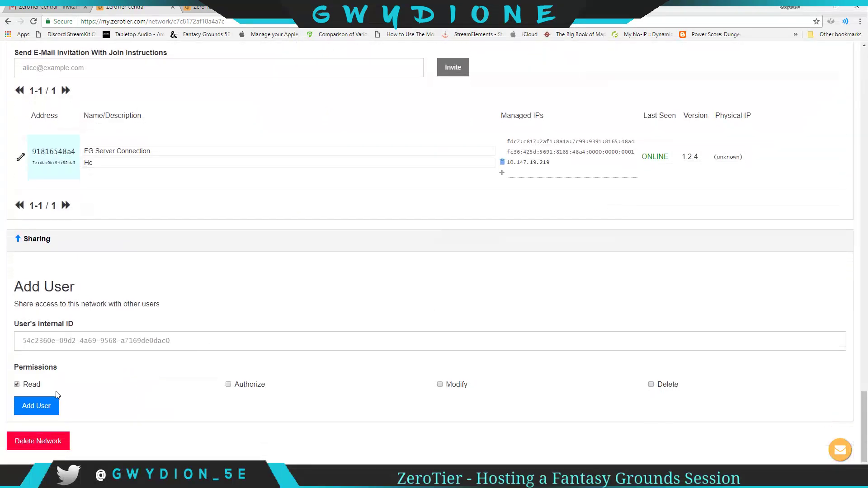
# - Delete the 'FG Server Connection' network after ticking 'Yes, I mean it!', then reload Networks
pyautogui.click(51, 445)
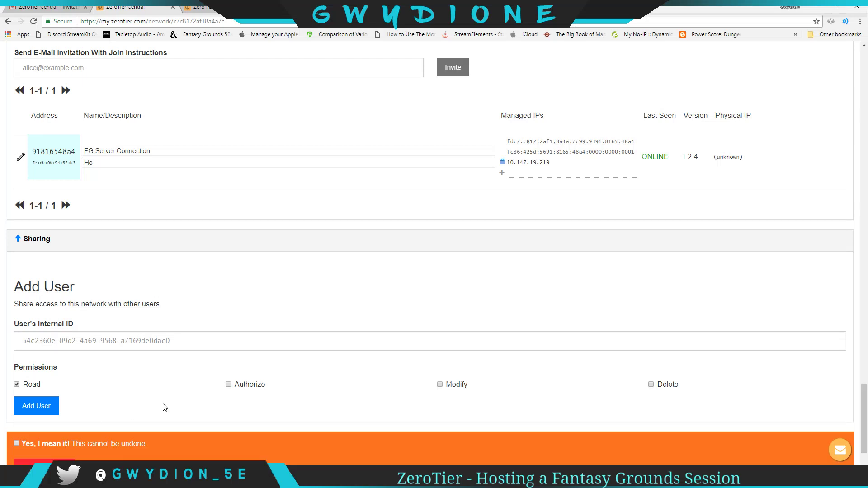
pyautogui.click(17, 443)
pyautogui.scroll(-1, 24, 446)
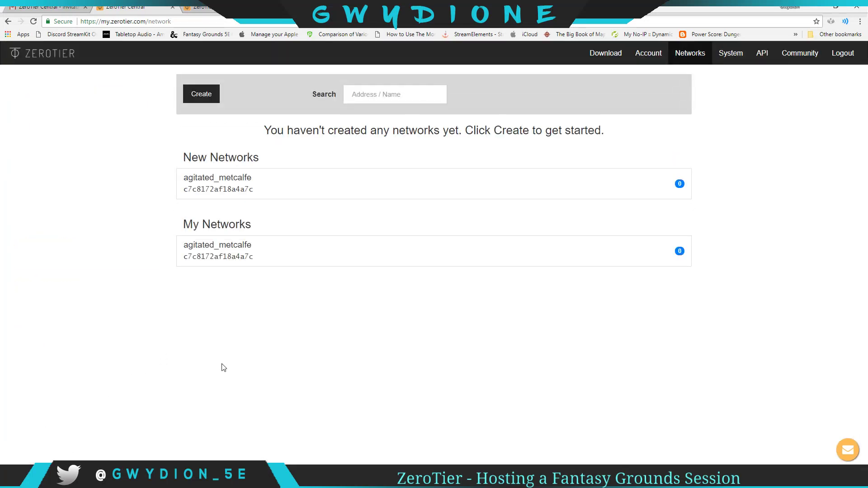
pyautogui.click(33, 21)
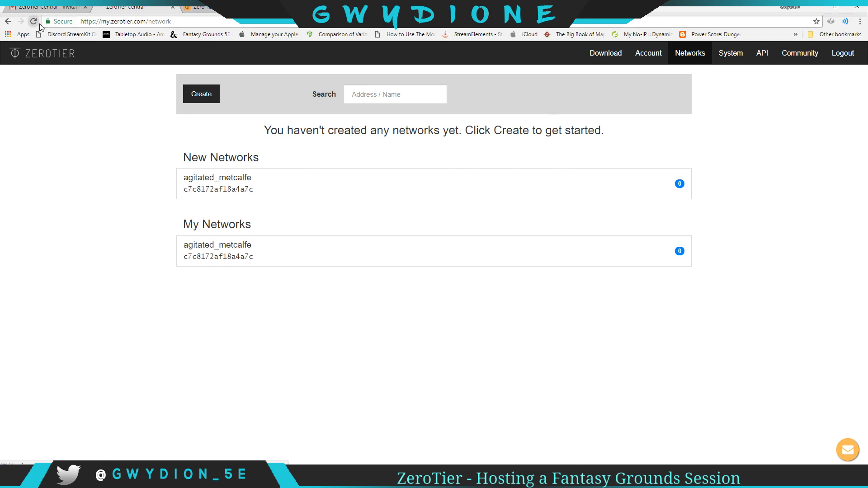